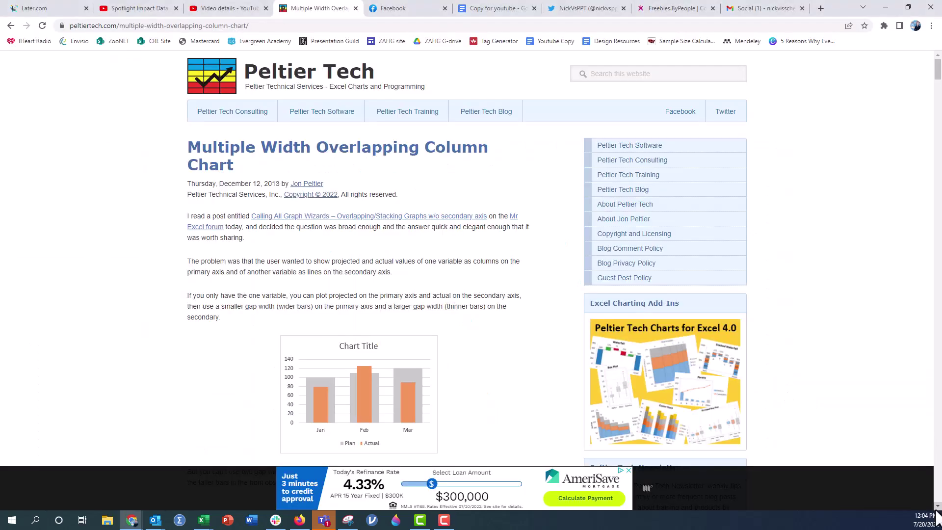
Scroll the Peltier Tech article past Option 1 to the three-width chart and Option 2 sections.
scroll(936, 514, down, 8)
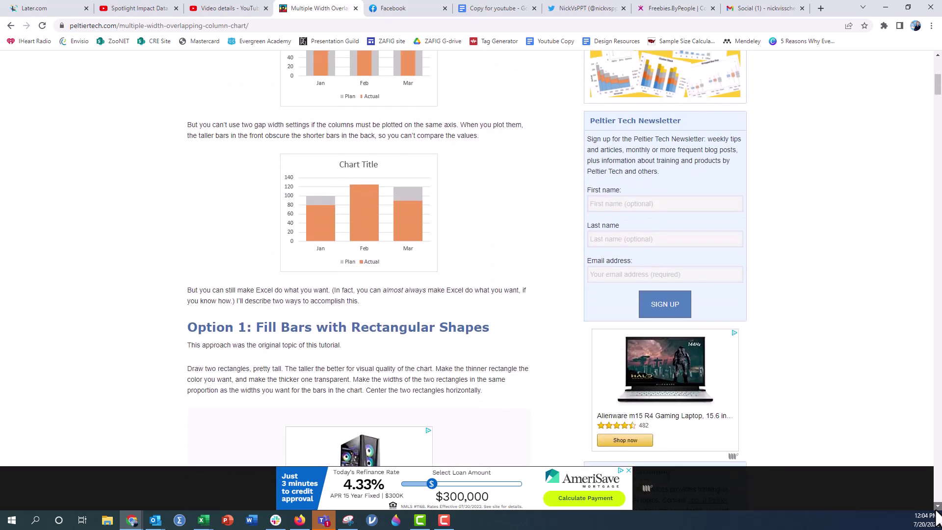
scroll(938, 515, down, 15)
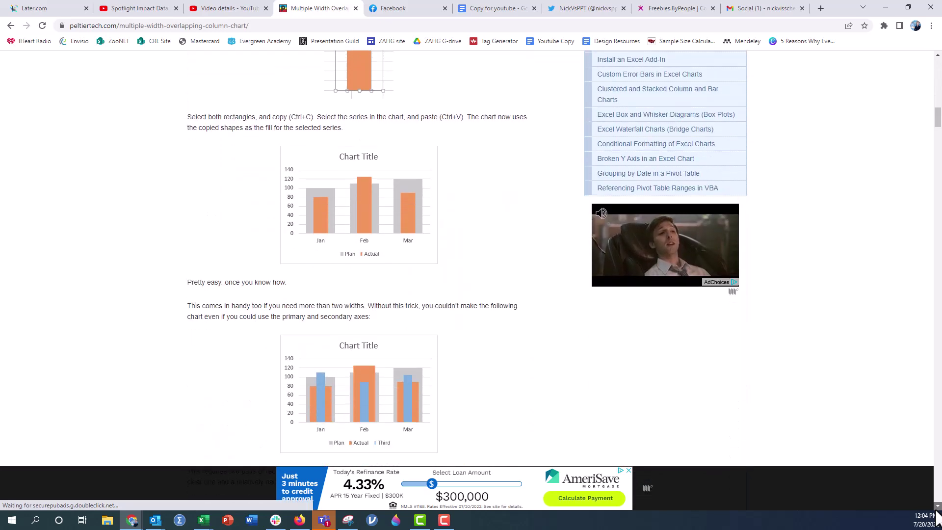
scroll(937, 514, down, 15)
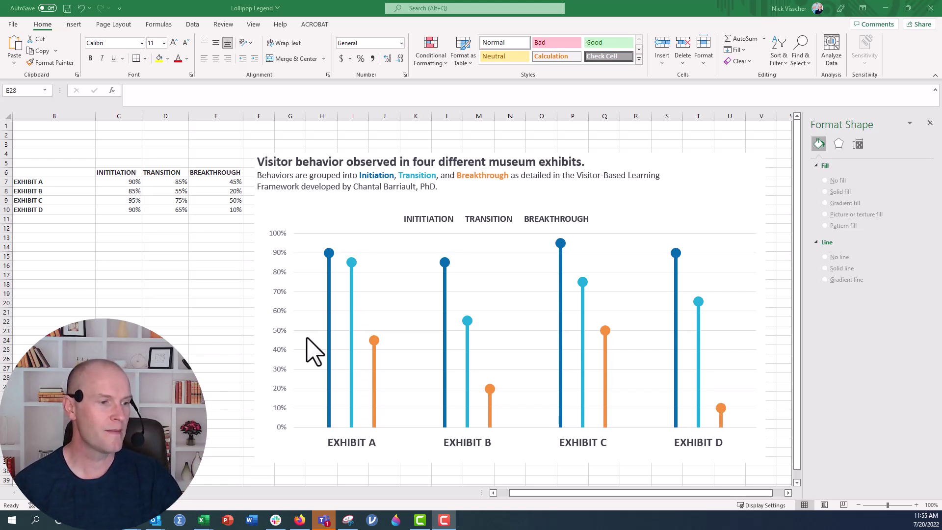
Switch to Excel and select each chart series in turn, ending with the Initiation series selected.
click(331, 346)
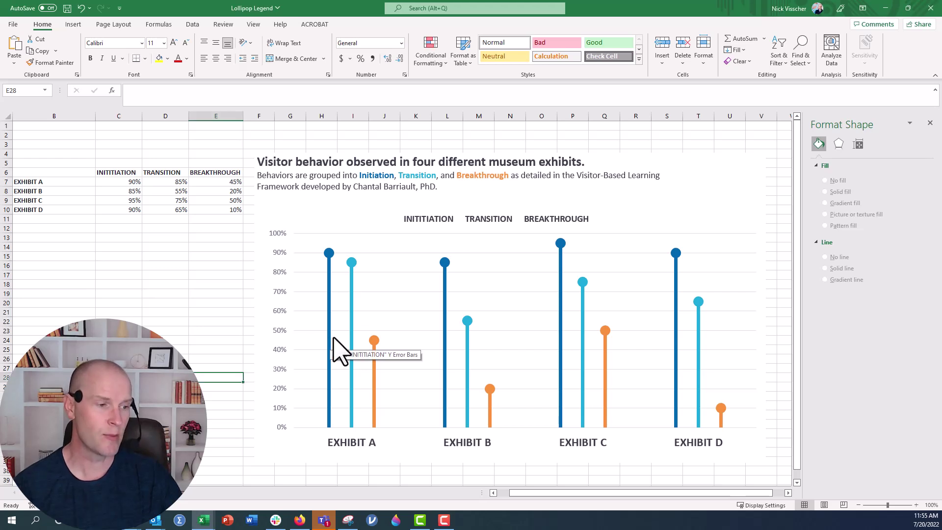
click(334, 339)
click(344, 338)
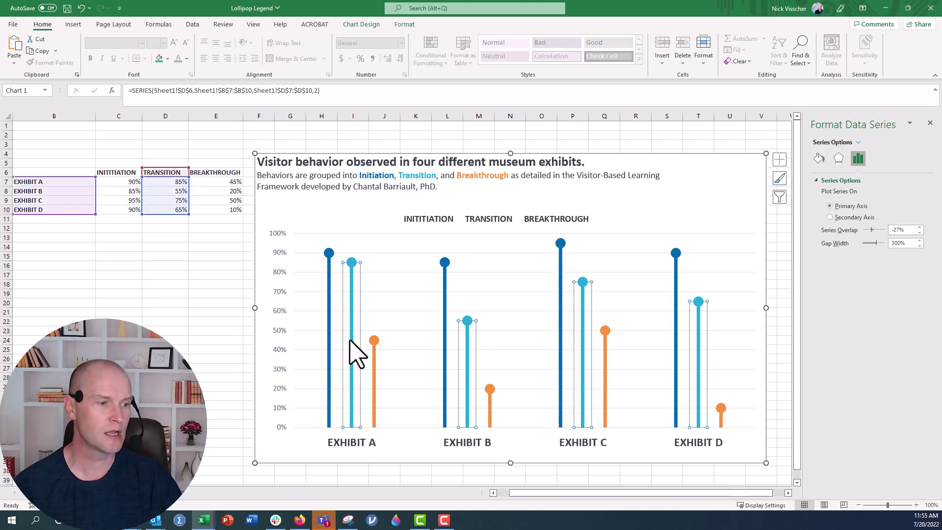
click(365, 347)
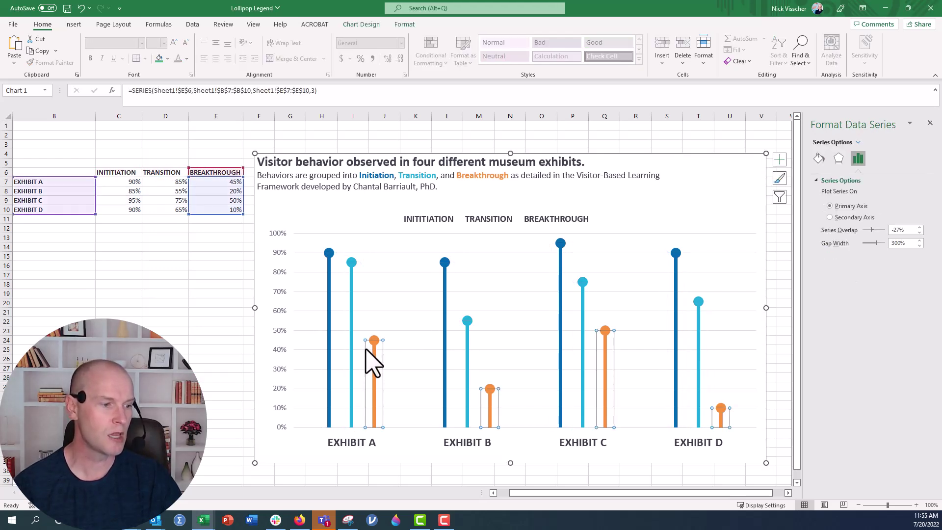
click(357, 377)
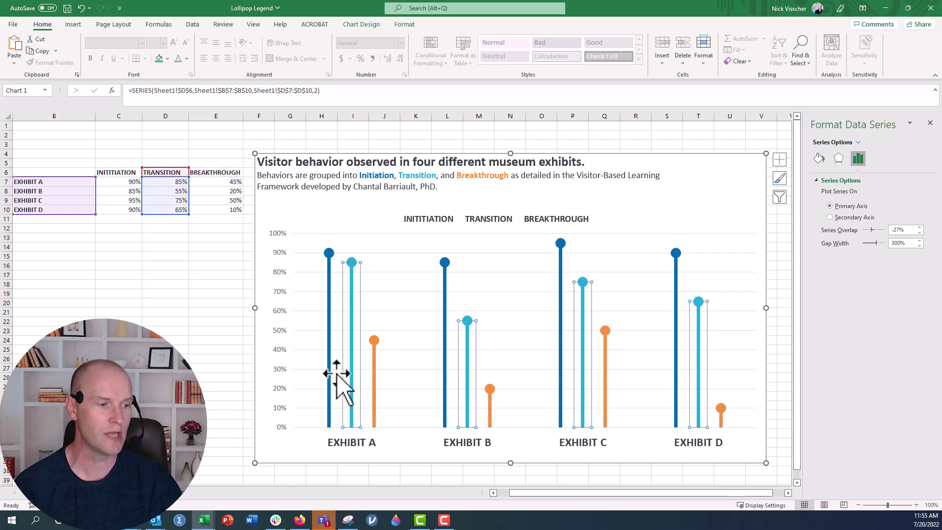
click(336, 376)
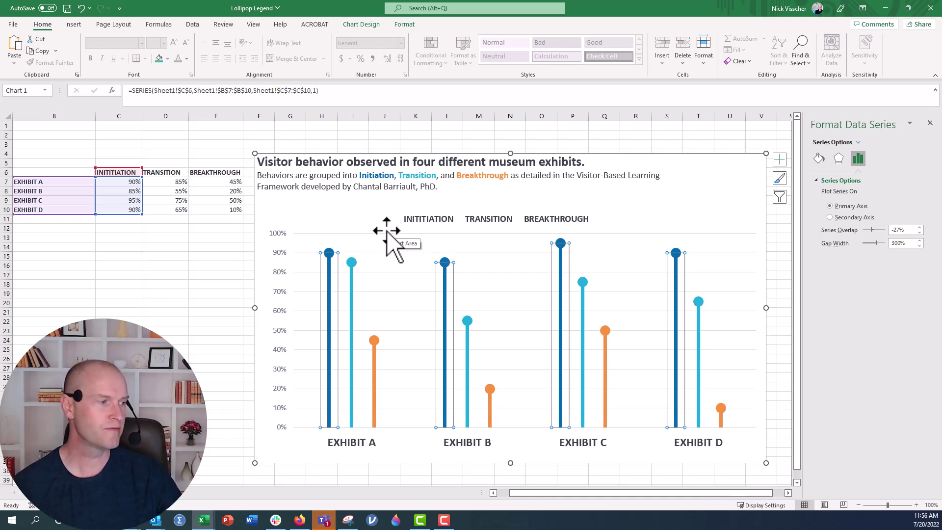
Give the Initiation columns a solid dark blue fill.
click(818, 159)
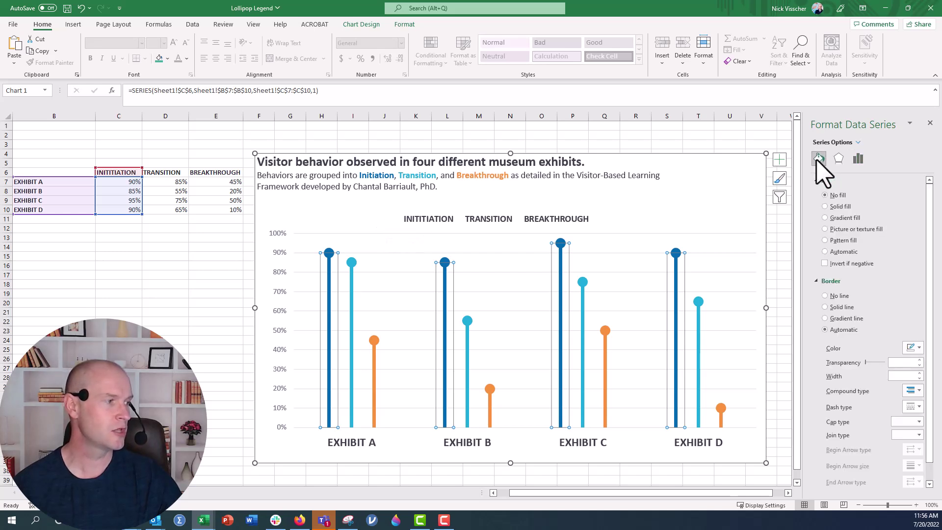
click(838, 206)
click(912, 283)
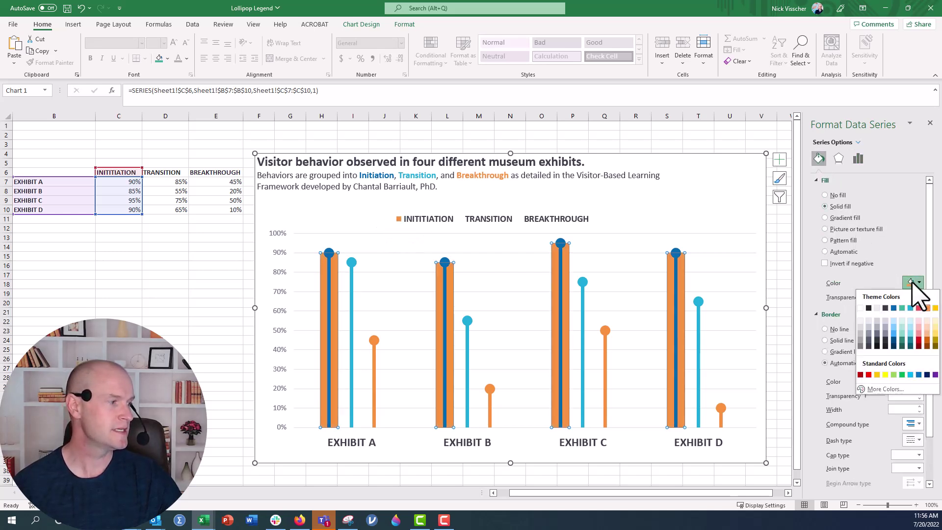
click(893, 308)
Give the Transition columns a solid light blue fill.
click(353, 387)
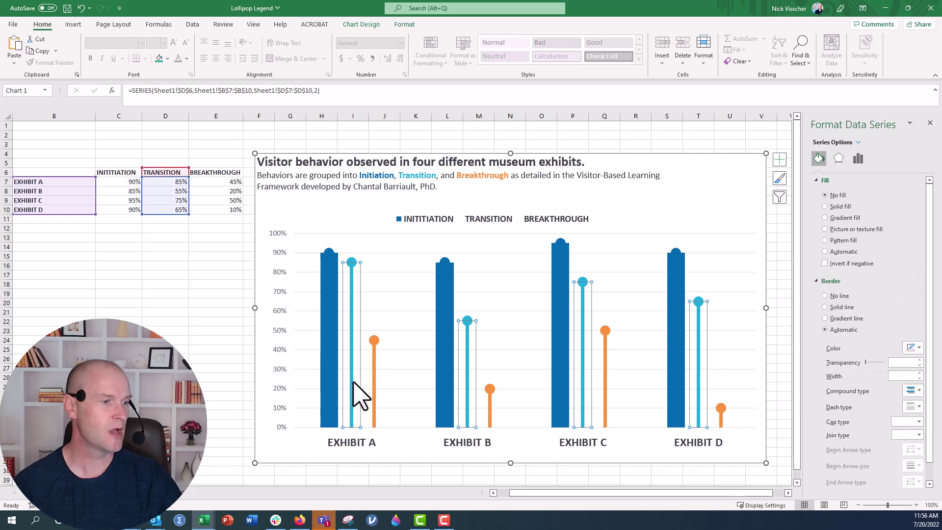
click(832, 206)
click(913, 283)
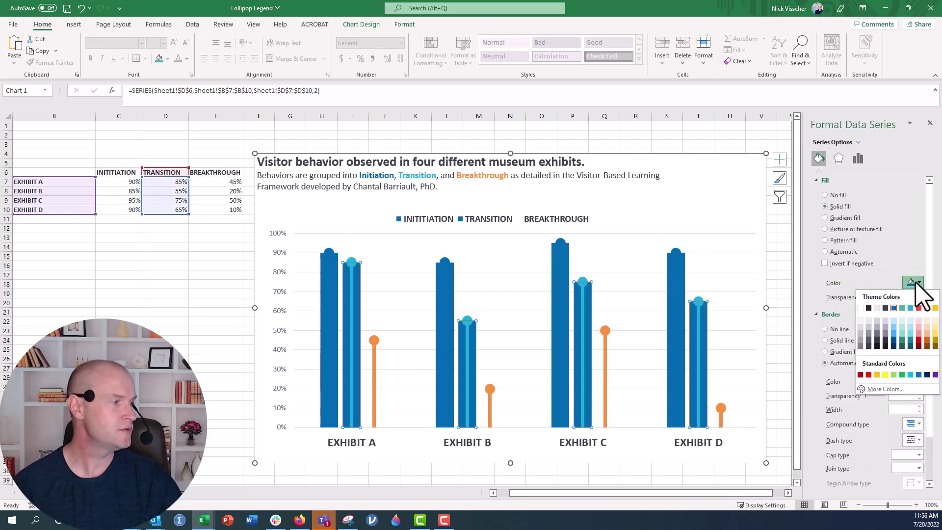
click(910, 308)
Give the Breakthrough columns a solid orange fill and deselect the chart.
click(489, 412)
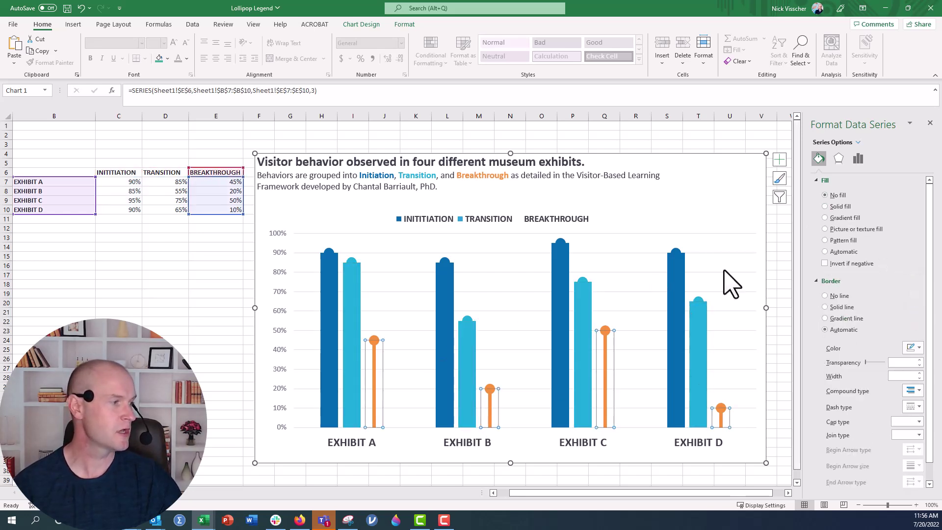
click(833, 206)
click(913, 283)
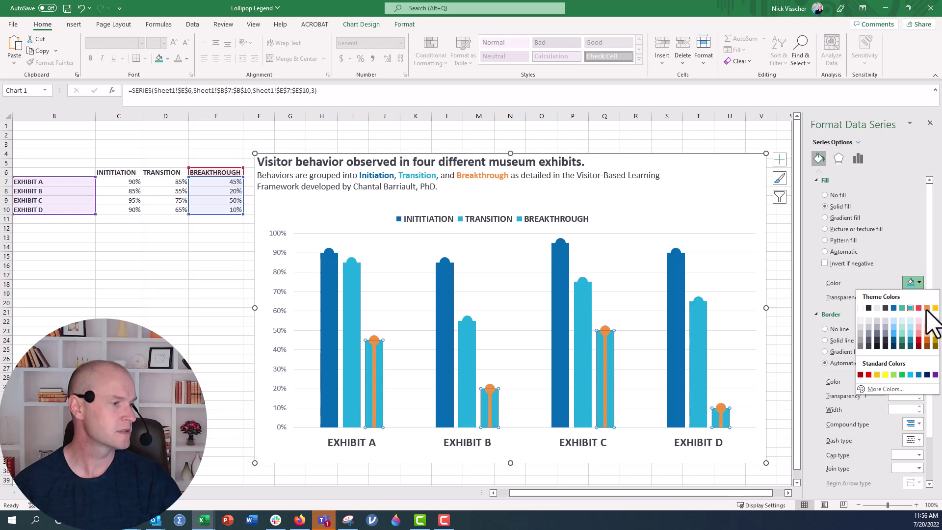
click(883, 228)
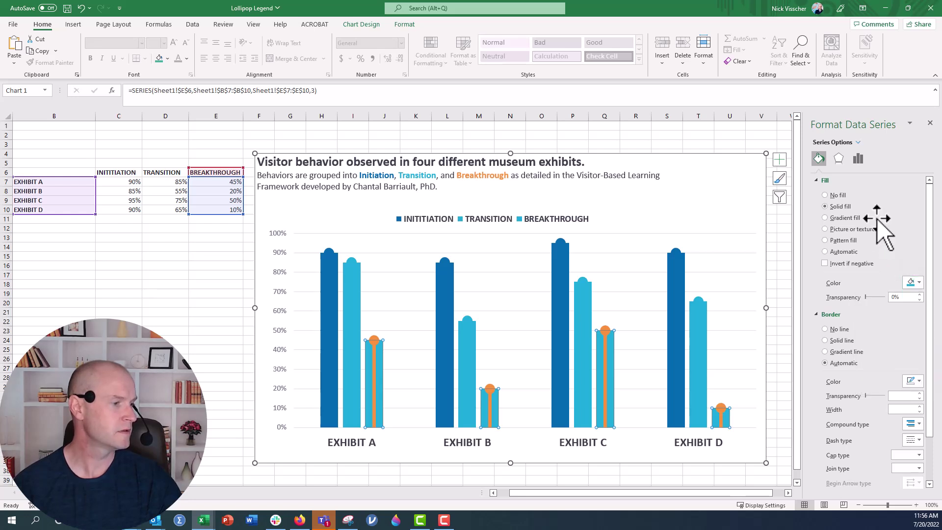
click(919, 282)
click(926, 310)
click(774, 375)
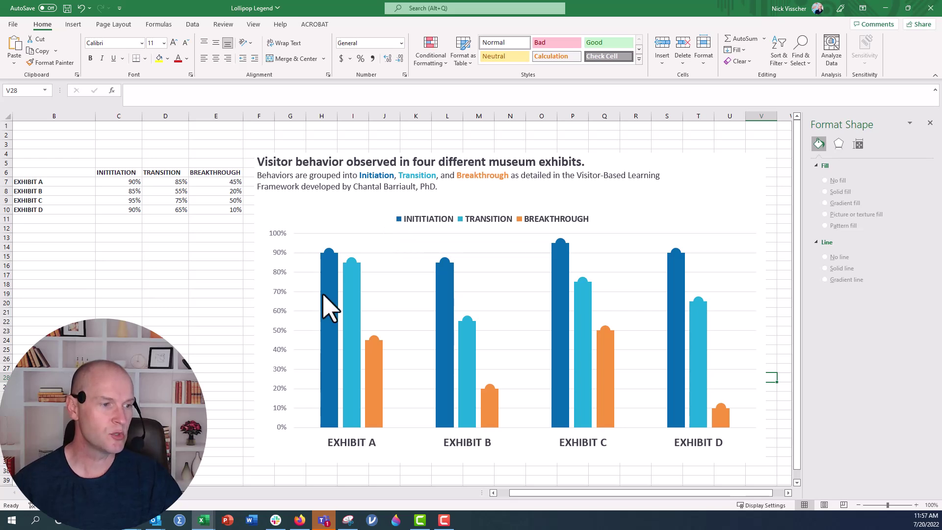
Set No fill on Exhibit A's Initiation column only, undoing the whole-series attempt.
click(324, 305)
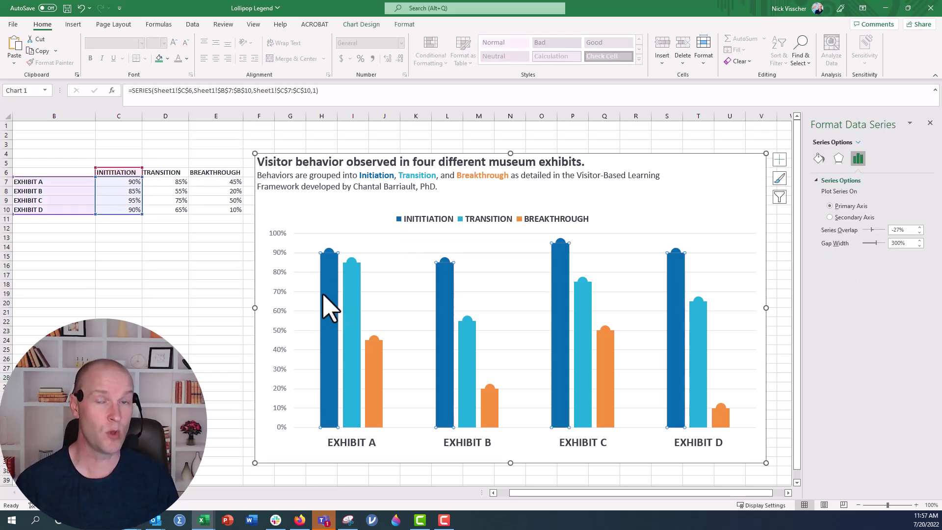
click(819, 158)
click(826, 194)
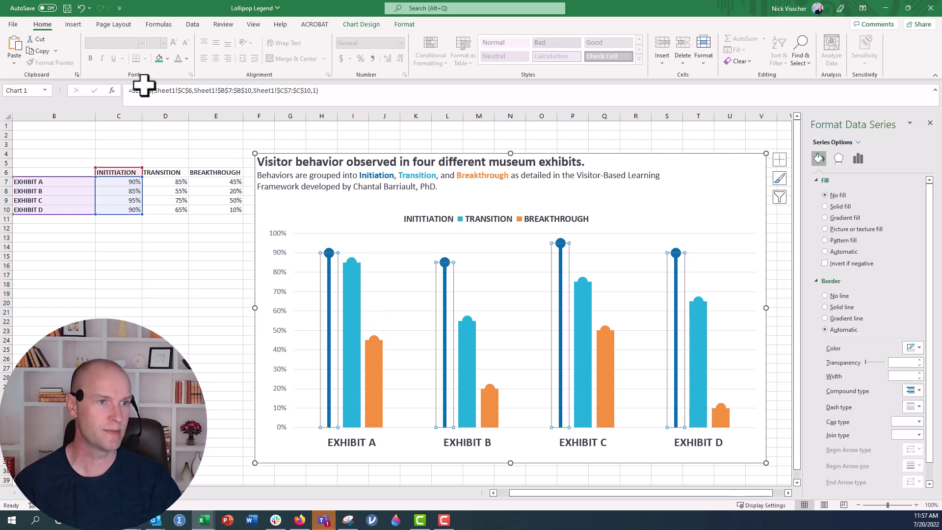
click(81, 8)
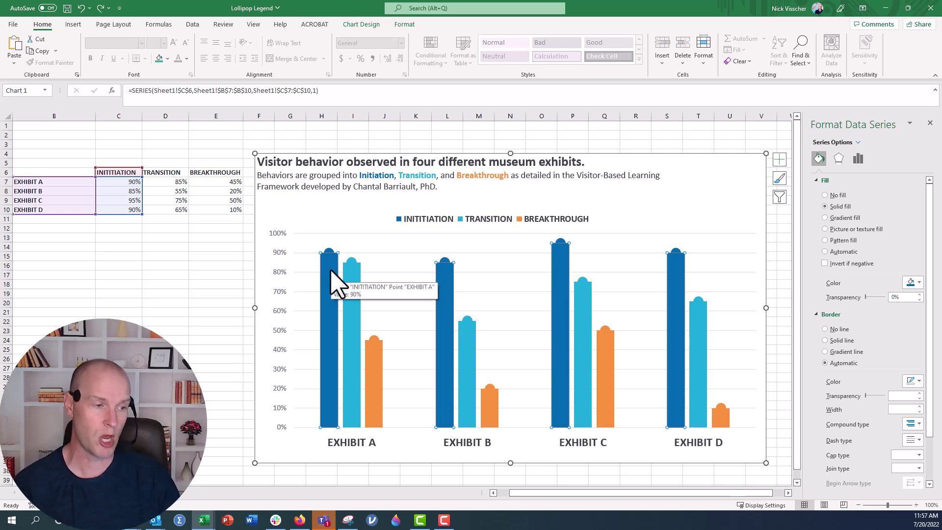
click(333, 282)
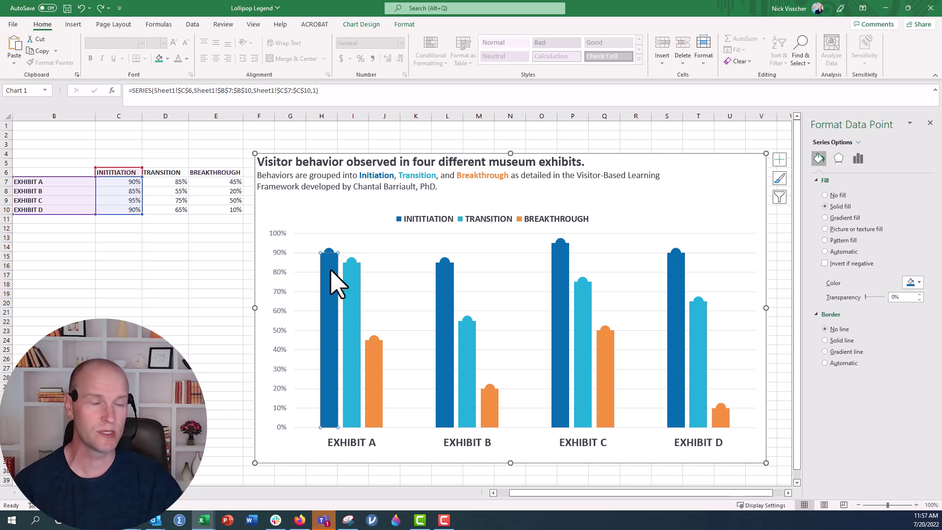
click(834, 196)
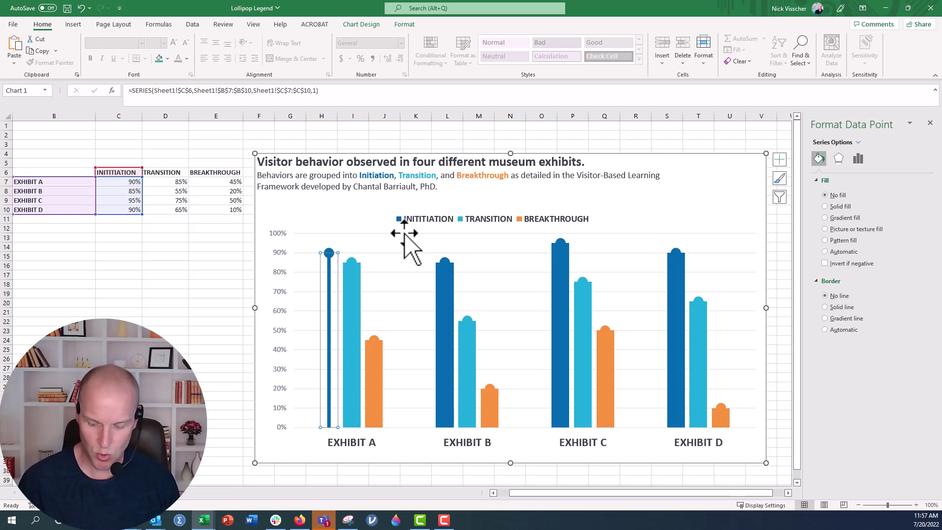
Move the selection to Exhibit B's Initiation column and bring up the chart elements list.
key(ctrl+Right)
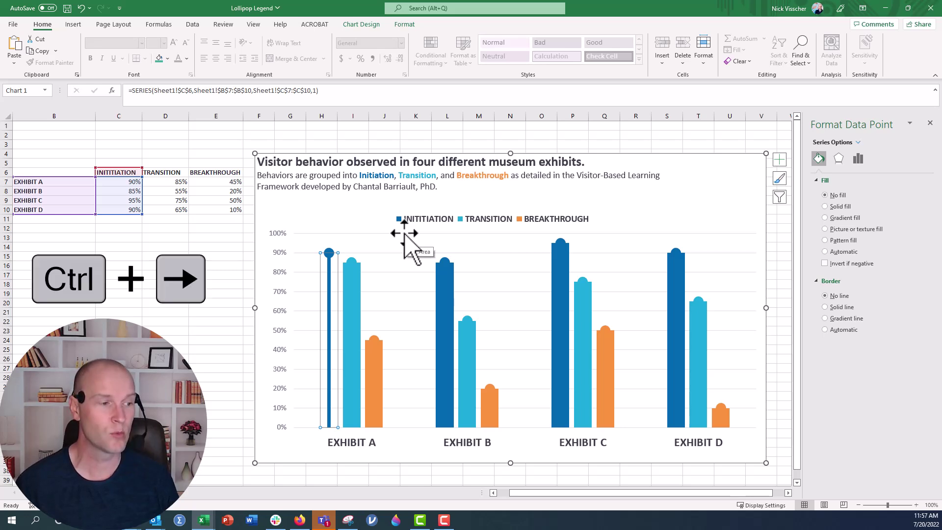
key(ctrl+Right)
key(Tab)
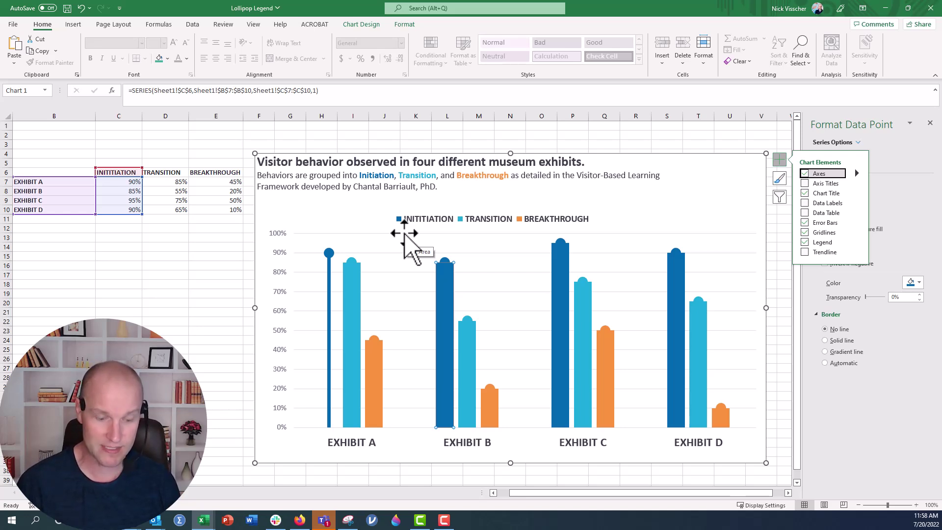
Select Exhibit B's Initiation bar on its own and set it to No fill.
key(F4)
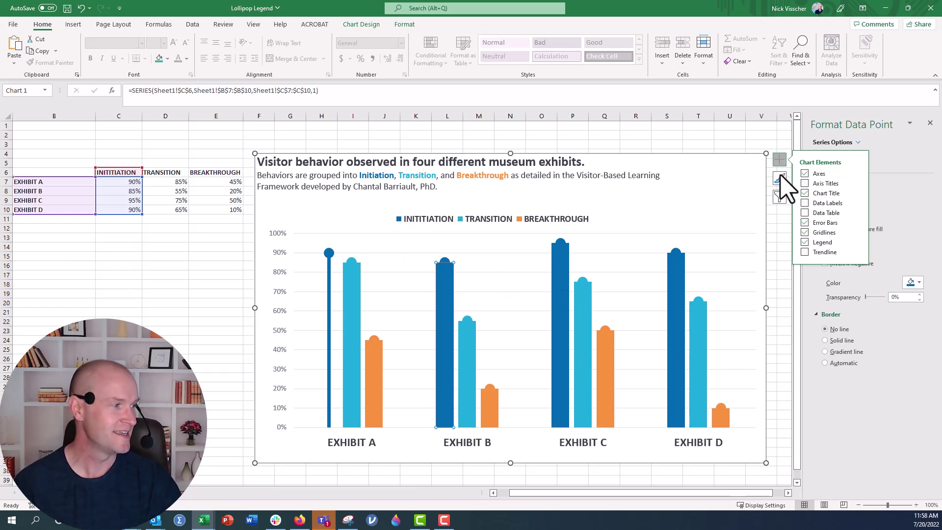
click(772, 137)
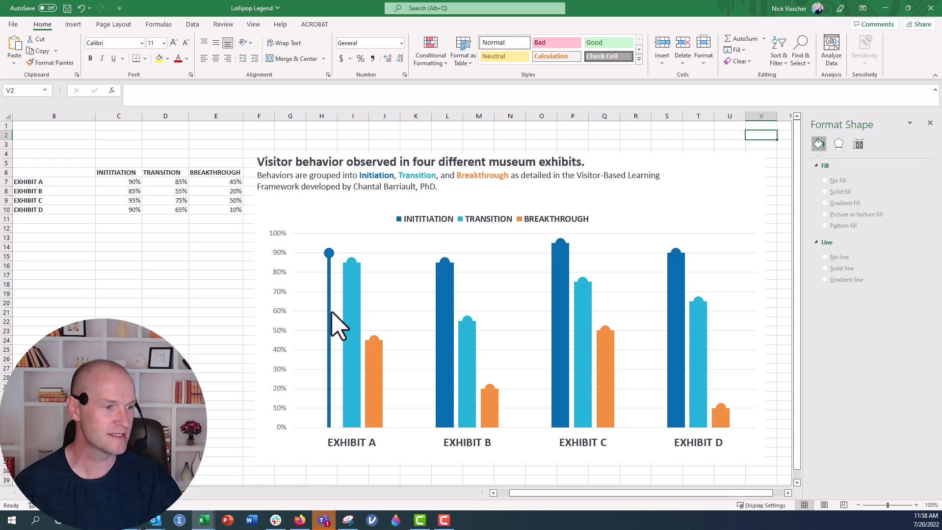
click(332, 314)
click(332, 314)
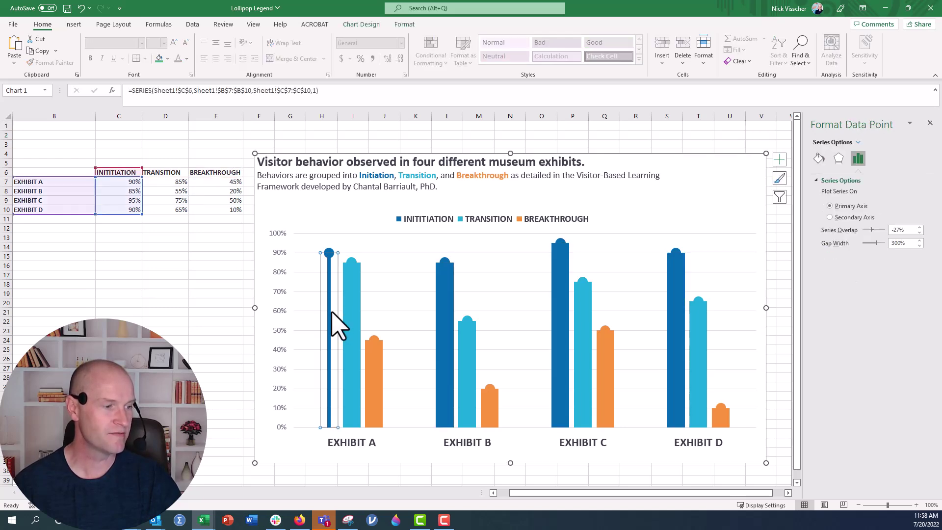
click(818, 158)
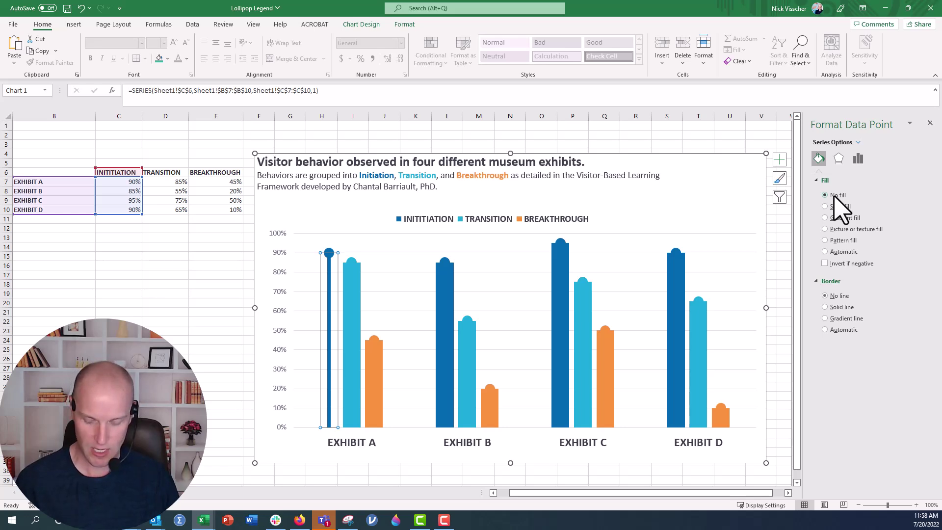
key(Right)
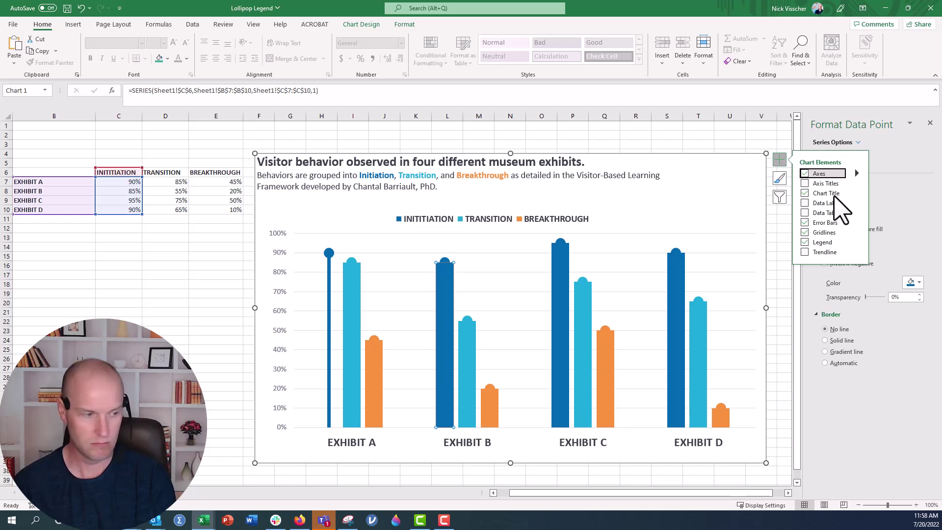
click(787, 396)
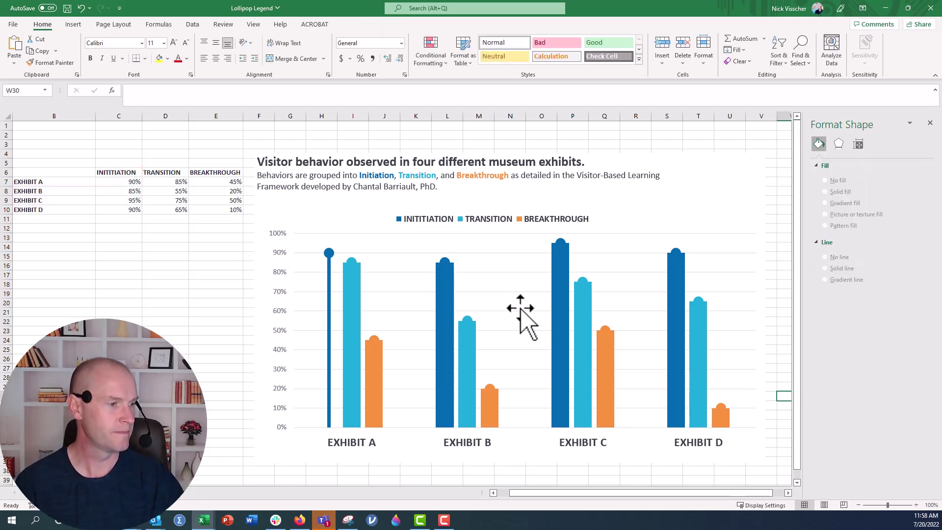
click(450, 291)
click(451, 292)
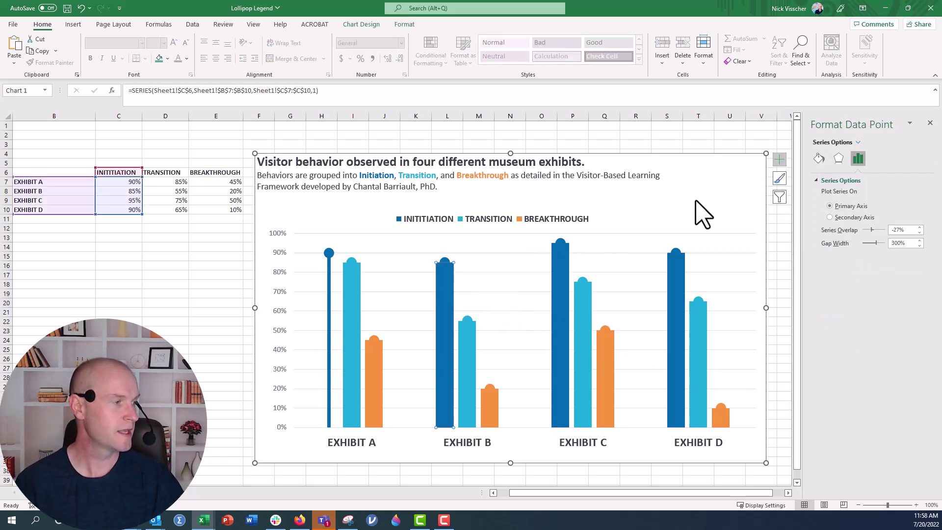
click(819, 158)
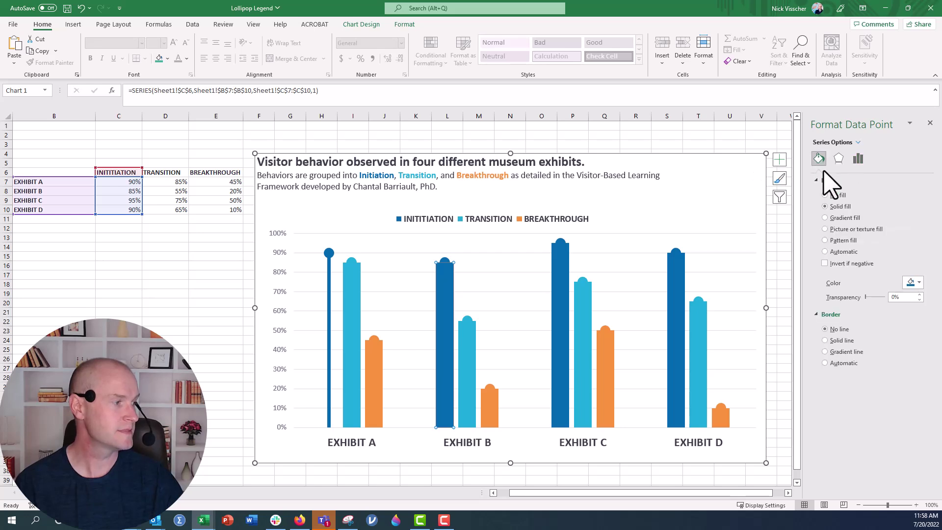
click(838, 196)
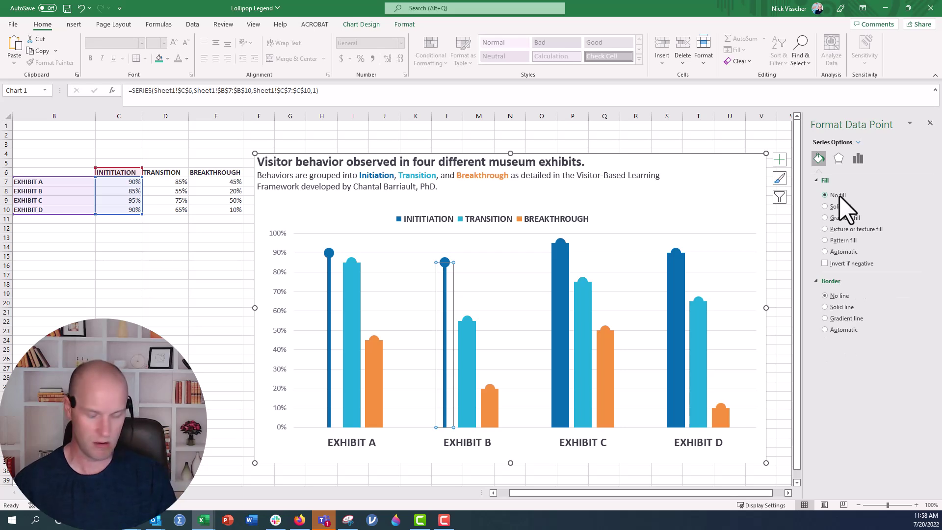
Set No fill on Exhibits C and D's Initiation bars.
key(Right)
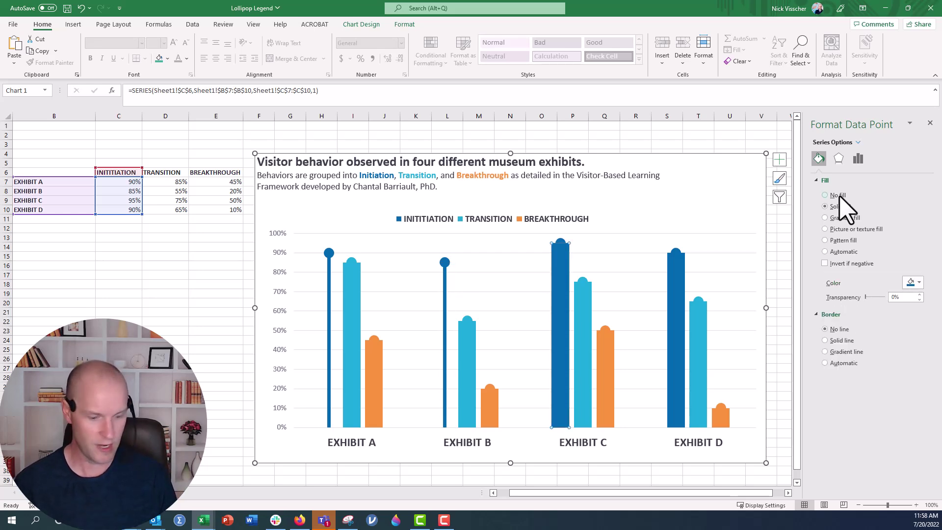
click(839, 198)
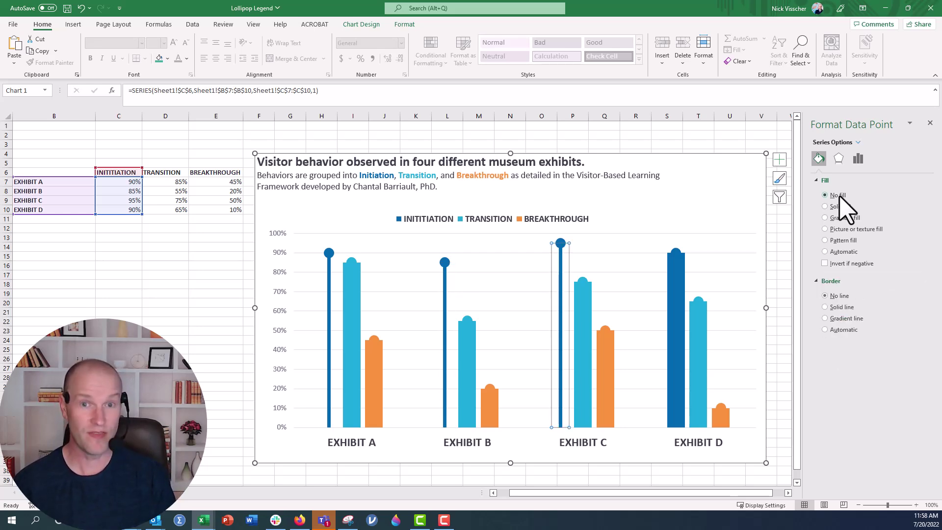
key(Right)
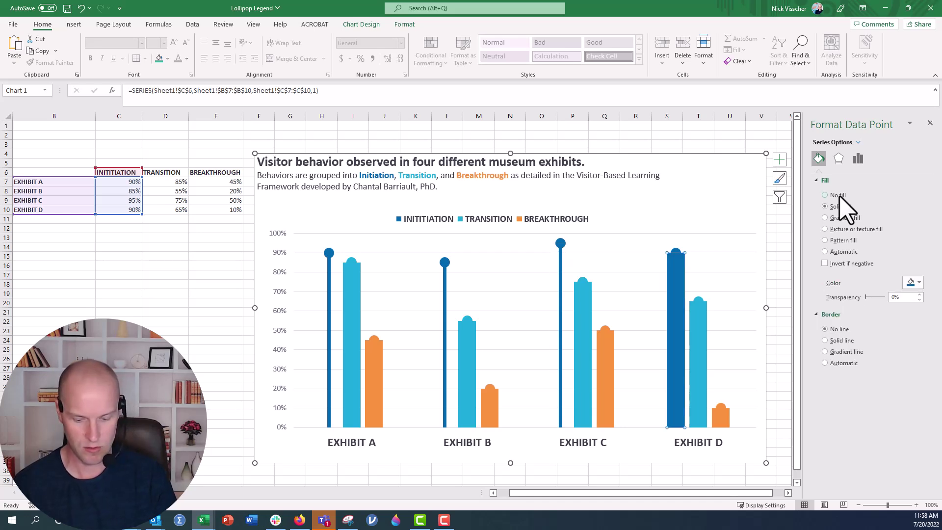
click(839, 196)
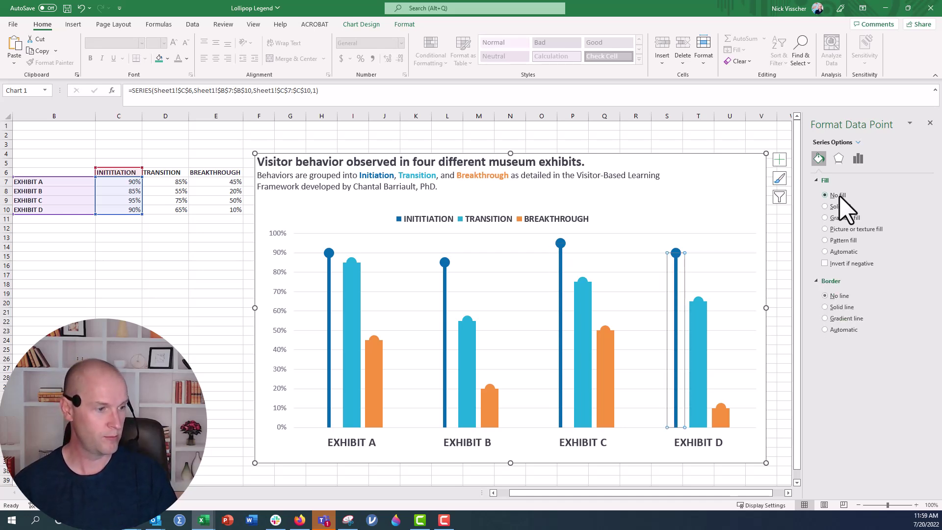
key(Down)
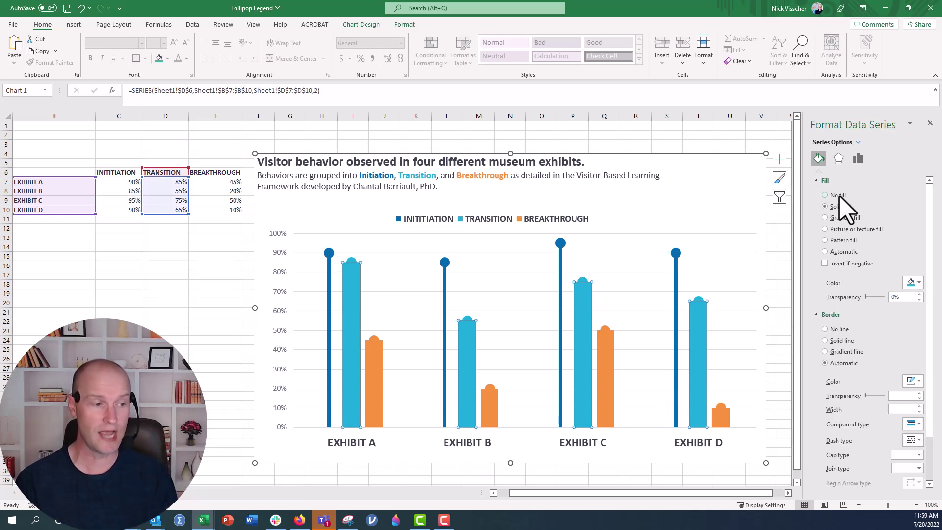
Set No fill on the Transition bars for Exhibits A, B, C and D.
key(Right)
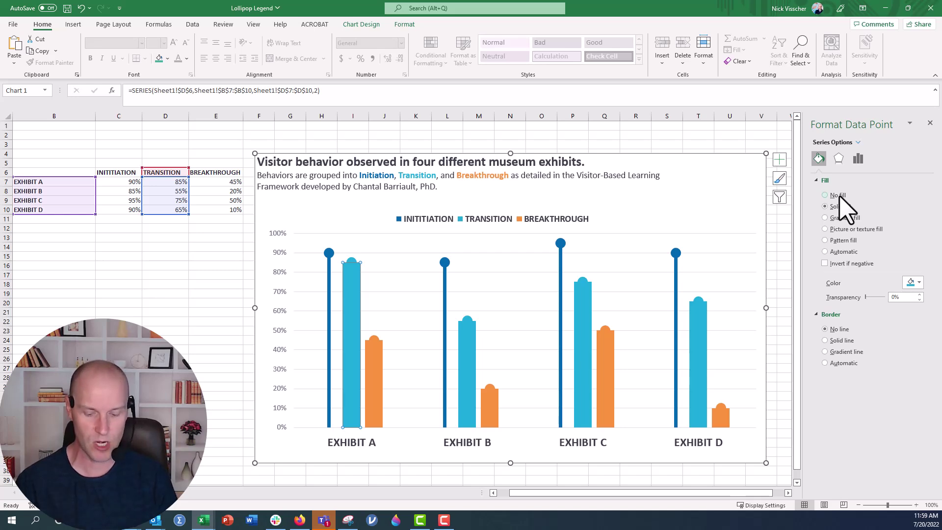
click(826, 195)
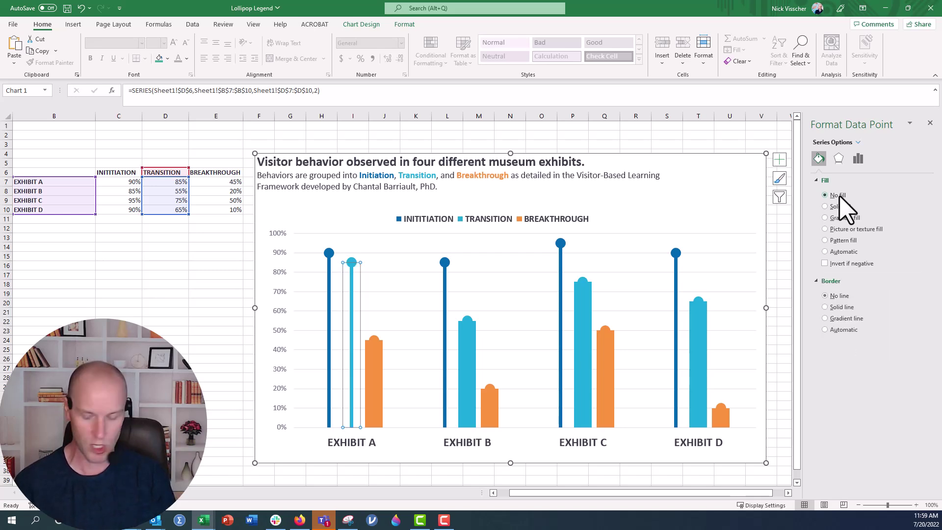
key(Right)
click(826, 195)
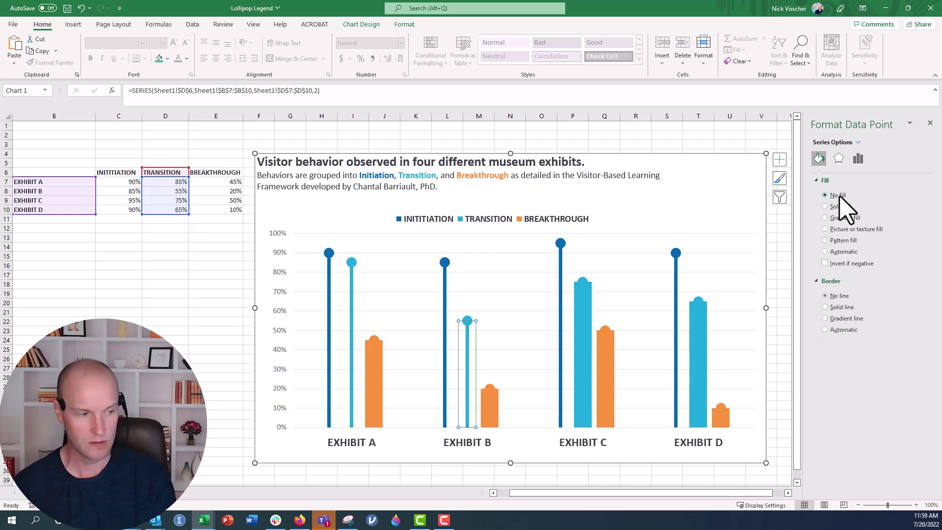
key(Right)
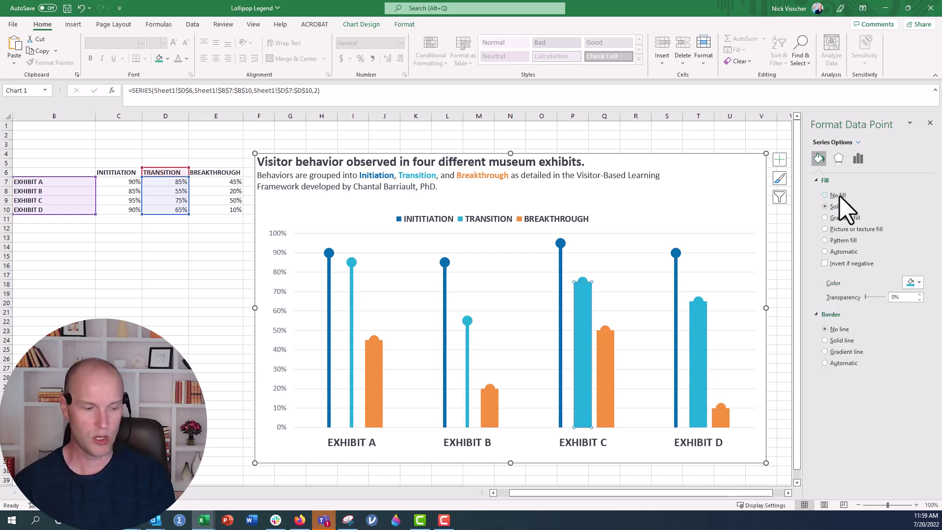
click(840, 206)
key(Right)
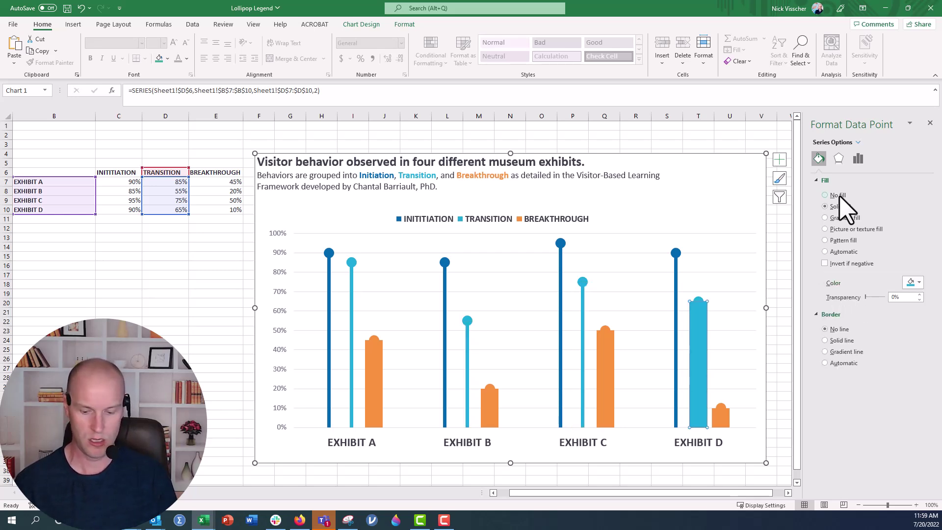
click(839, 206)
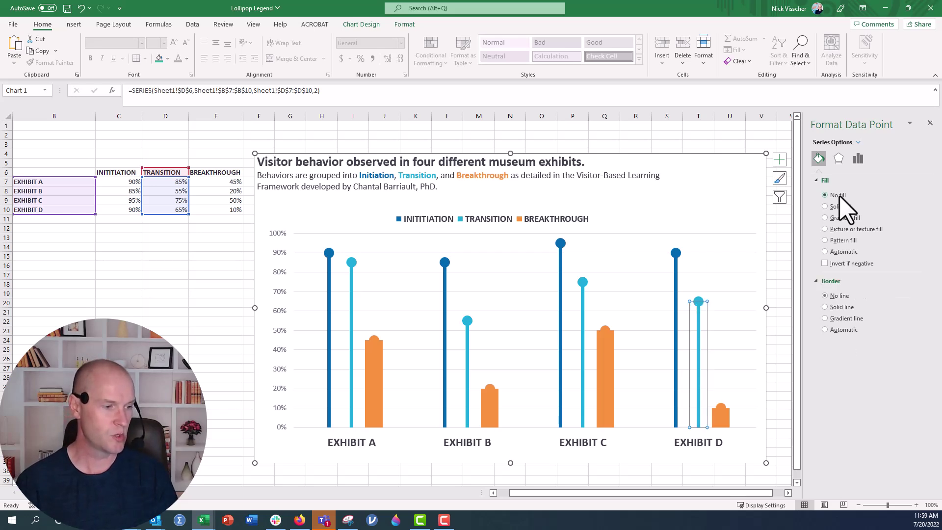
Set No fill on the Breakthrough bars for Exhibits A through D, then deselect the chart.
key(Up)
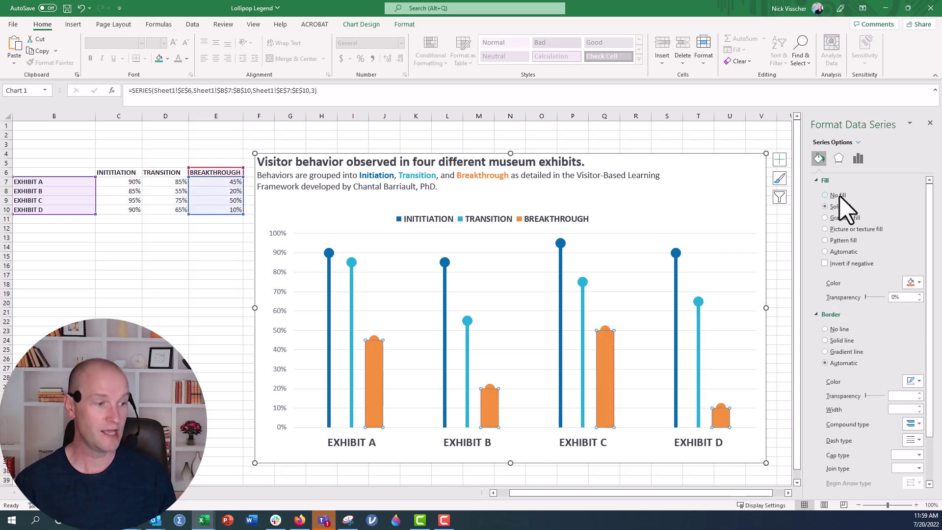
key(Right)
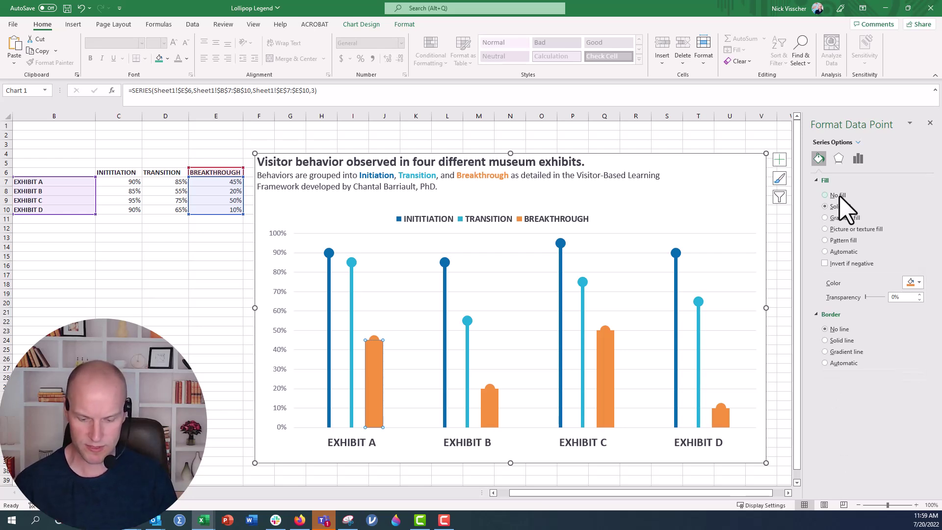
click(837, 196)
key(Right)
click(838, 196)
key(Right)
click(837, 195)
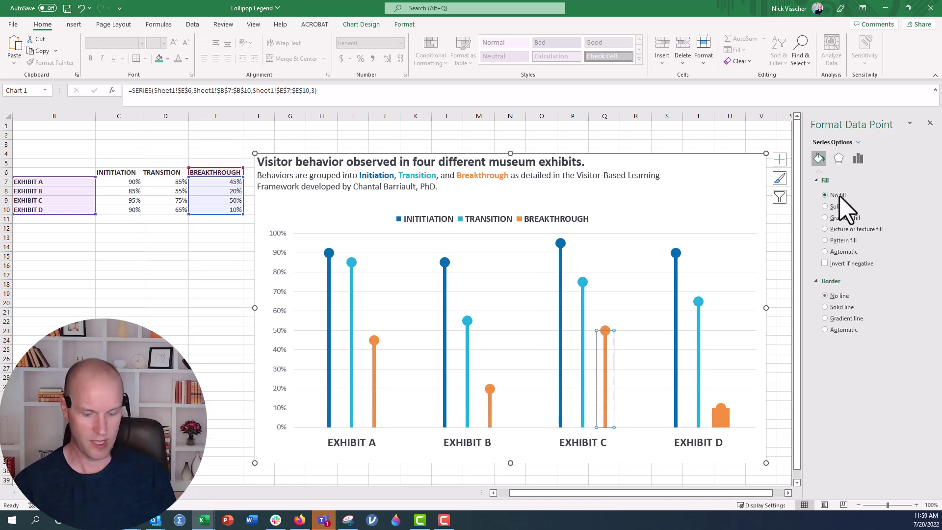
key(Right)
click(839, 196)
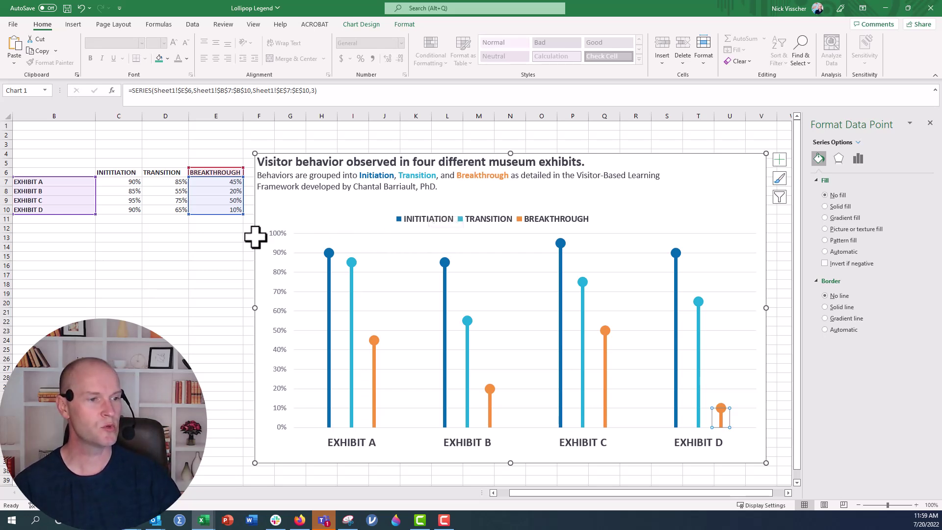
click(221, 237)
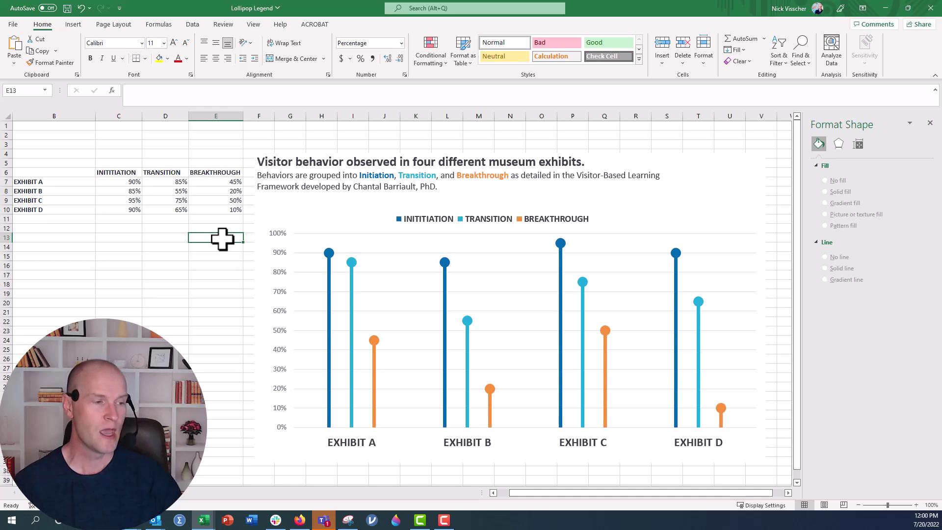
Draw a small oval dot on the Initiation legend key and duplicate it onto the Transition key.
click(74, 24)
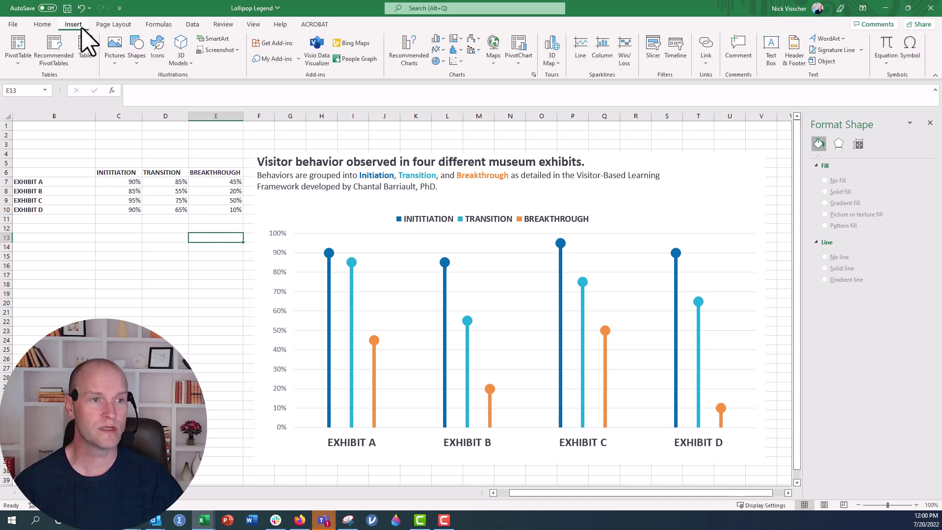
click(136, 61)
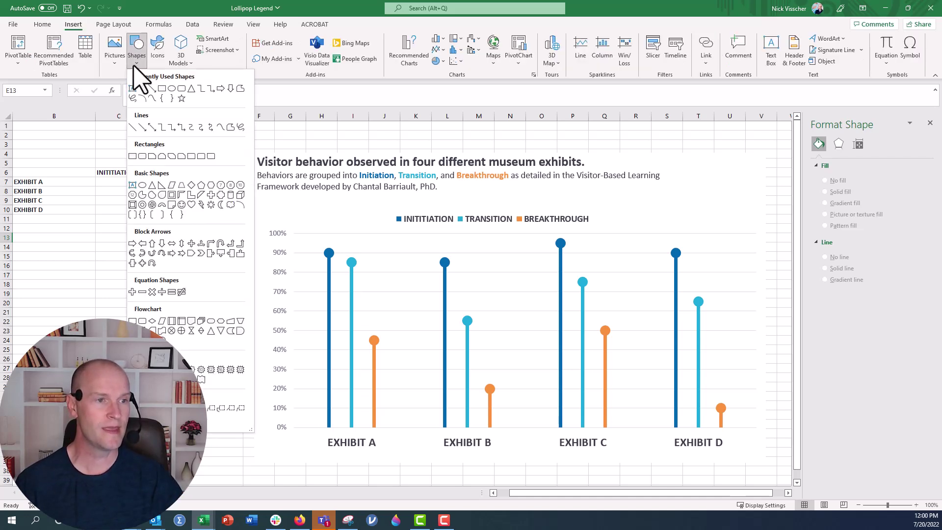
click(175, 94)
click(208, 210)
drag(227, 238, 383, 213)
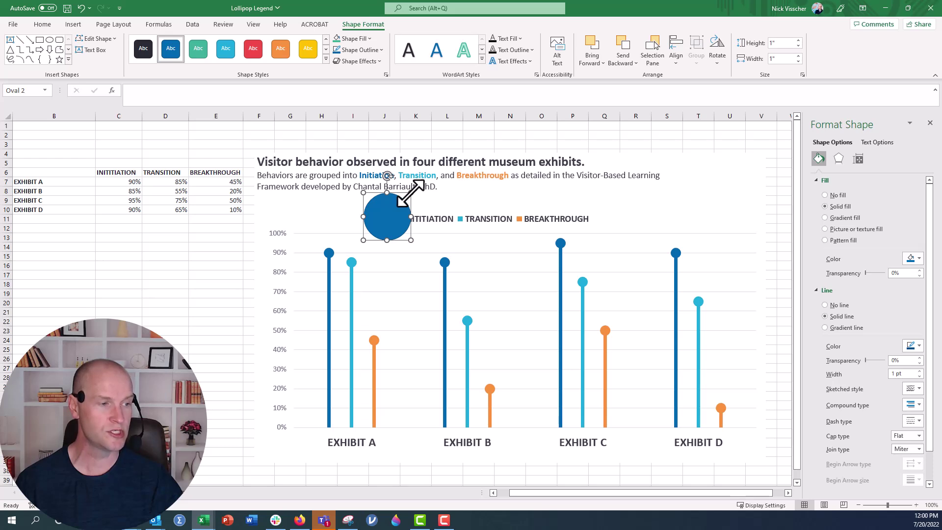
drag(410, 192, 398, 218)
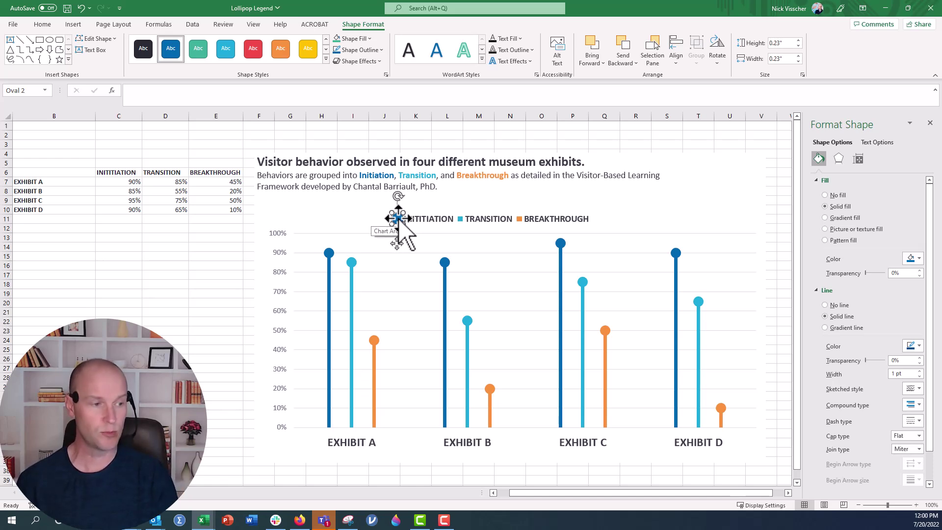
key(ctrl+d)
drag(399, 219, 459, 218)
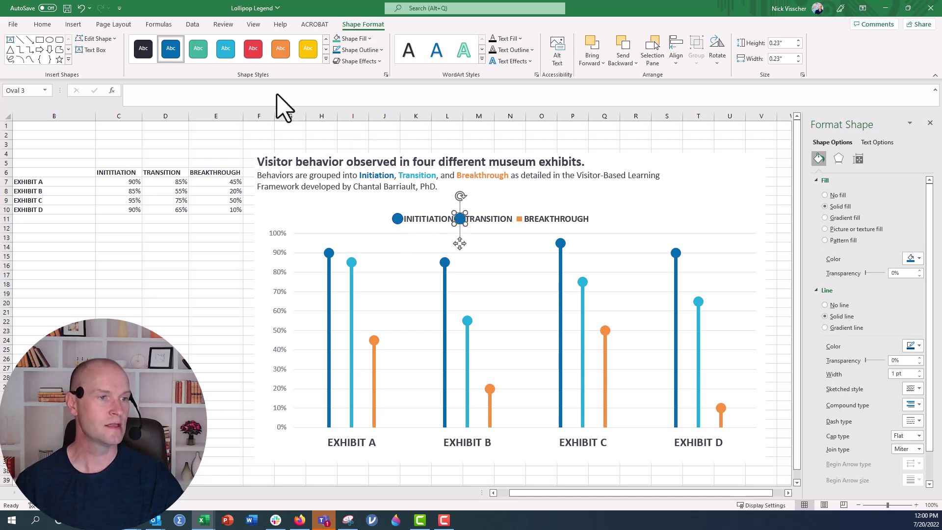
Make the Transition dot light blue and add an orange copy for the Breakthrough key.
click(219, 54)
key(ctrl+d)
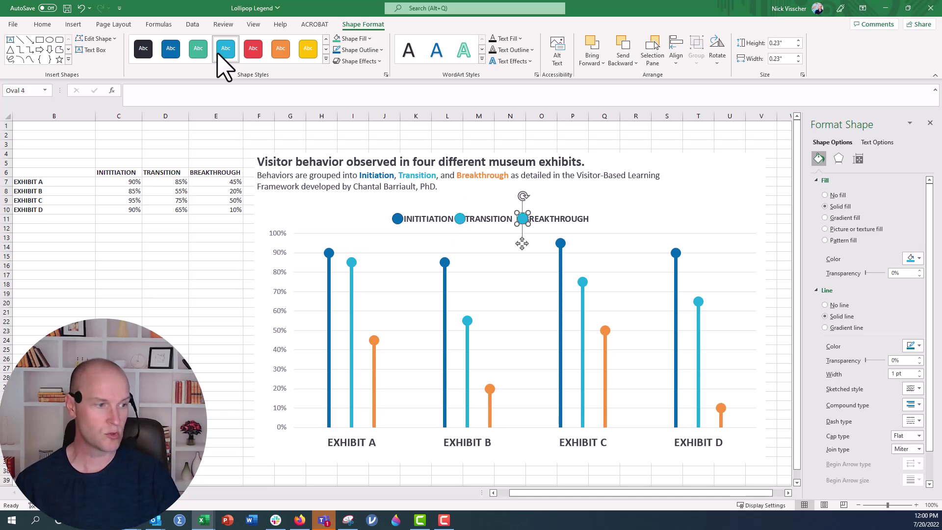
click(274, 55)
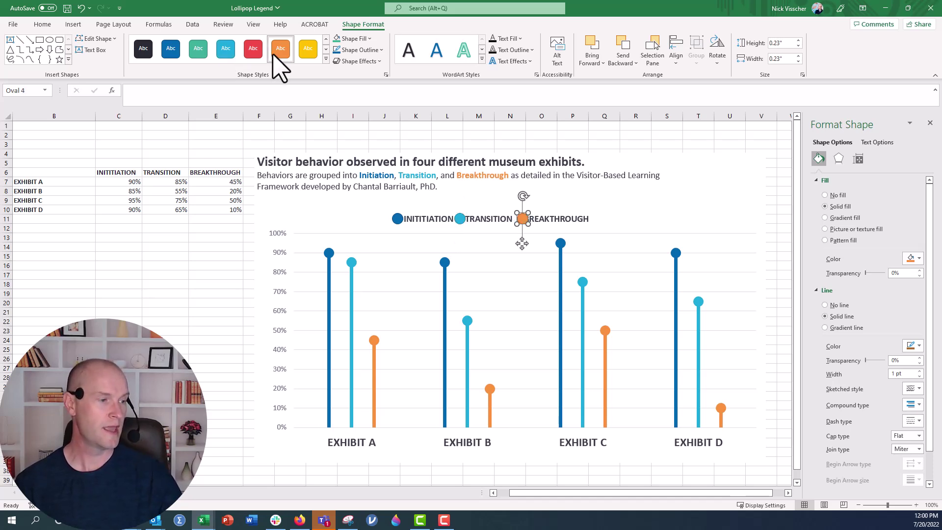
click(328, 213)
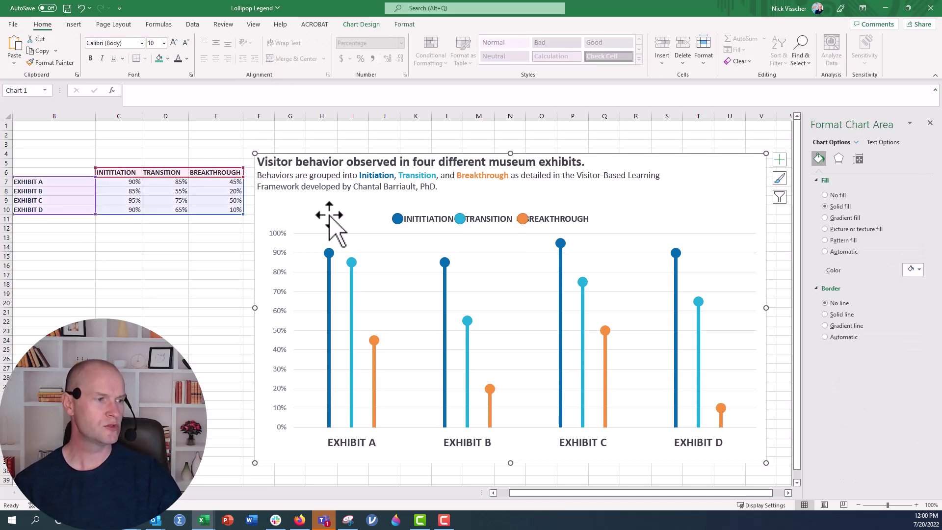
Shrink the three legend dots together so they match in size.
click(397, 218)
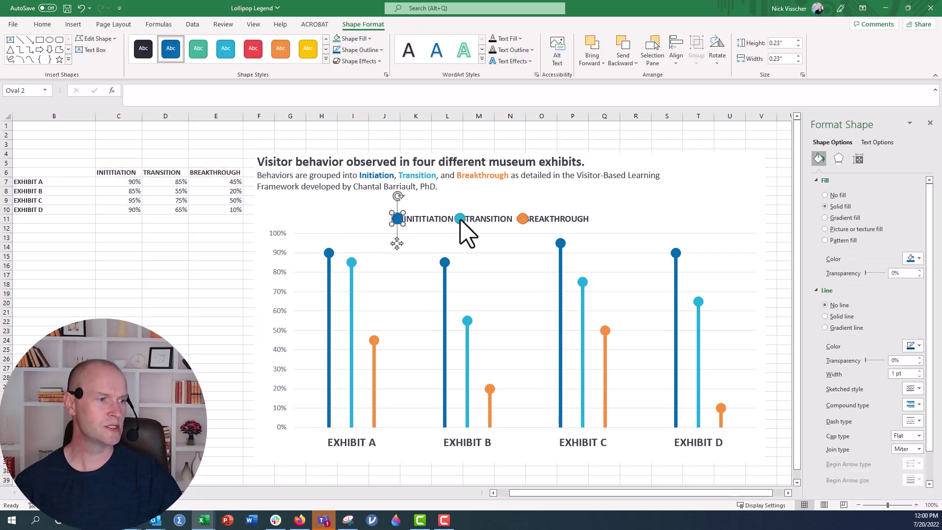
shift+click(460, 218)
shift+click(522, 218)
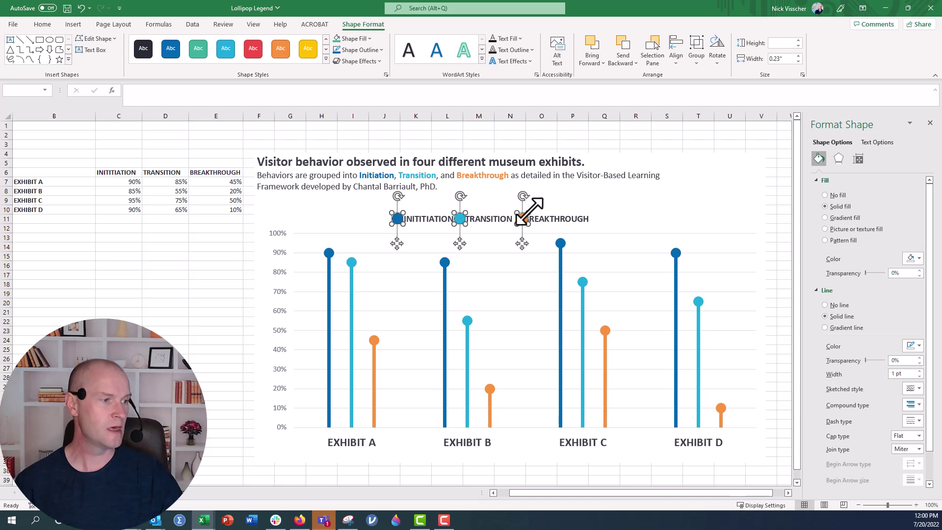
drag(529, 210, 525, 218)
click(354, 225)
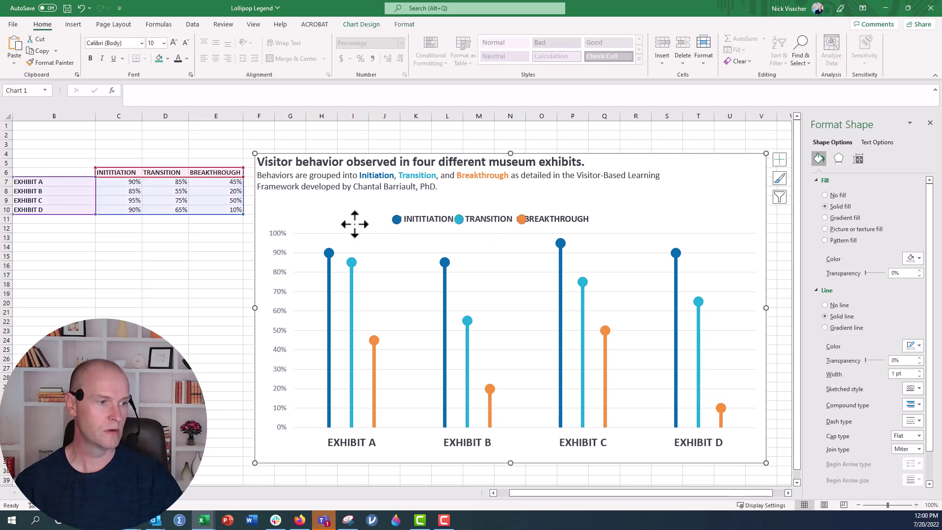
click(397, 219)
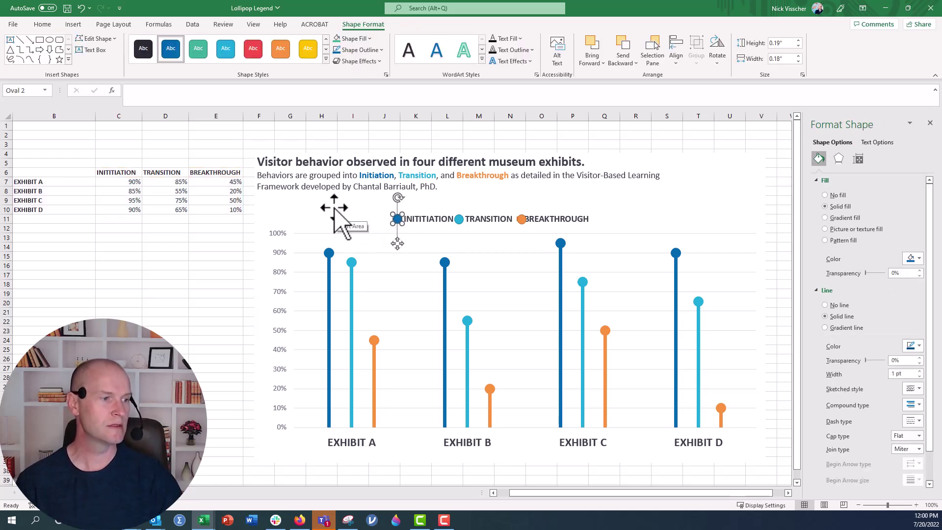
click(459, 219)
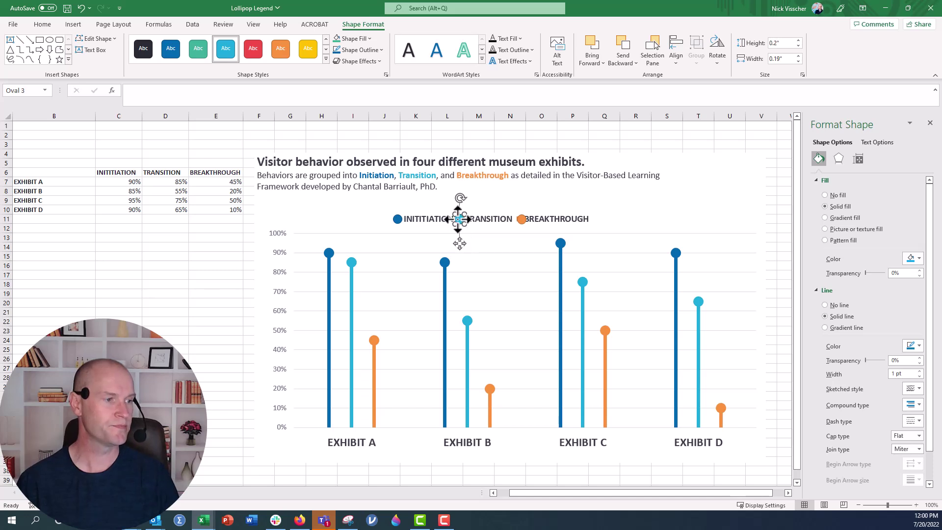
click(521, 219)
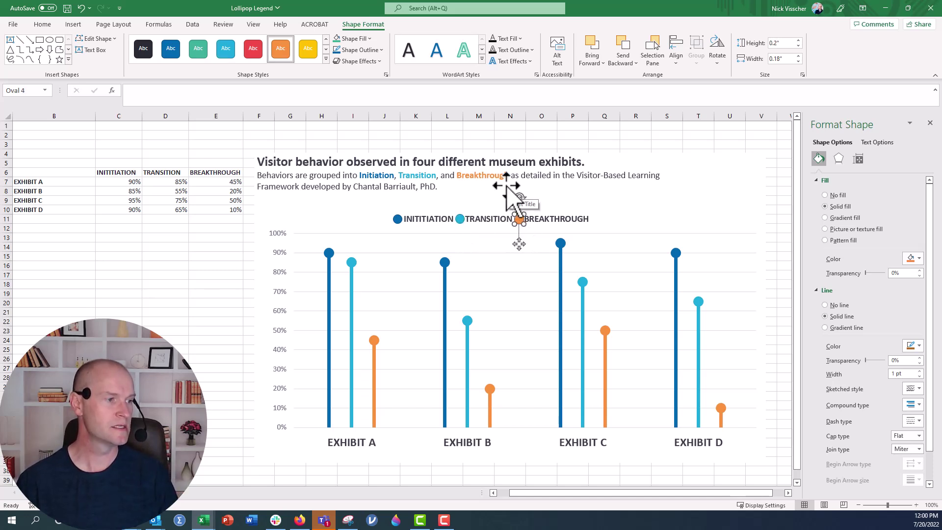
Align the three legend dots on their middles.
shift+click(459, 219)
shift+click(399, 220)
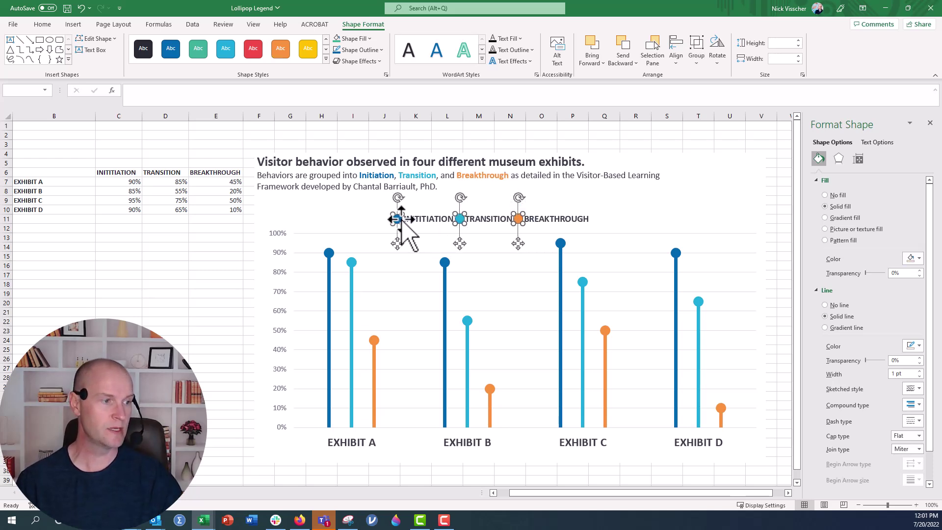
click(676, 54)
click(689, 132)
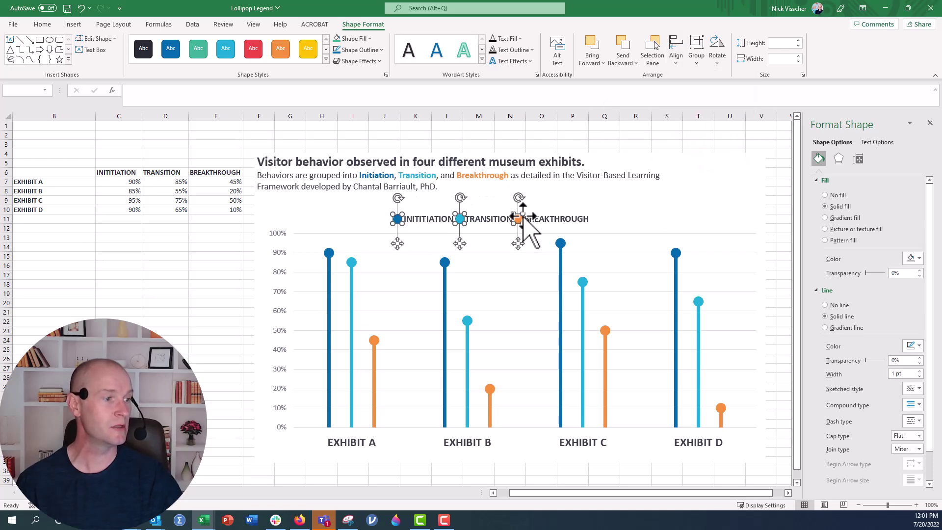
Group the three legend dots and nudge the group into place over the legend keys.
right_click(518, 220)
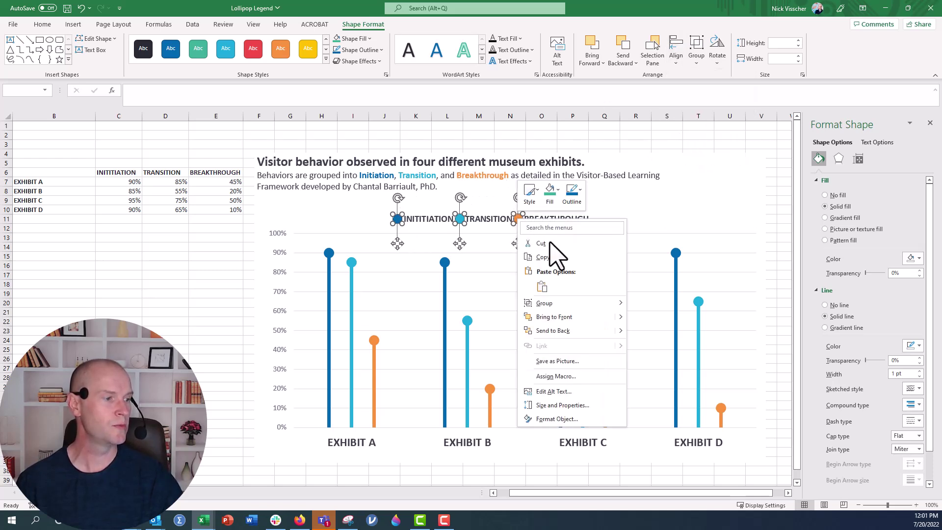
key(Escape)
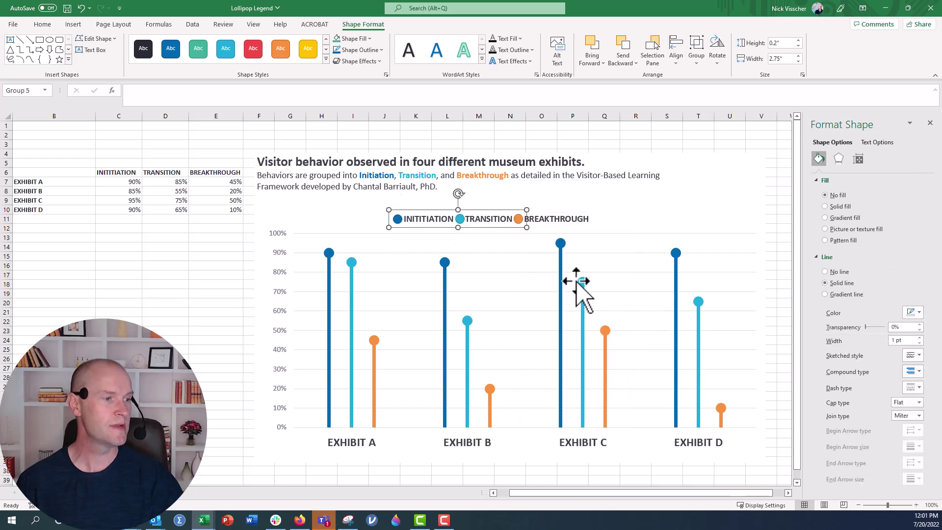
mouse_move(435, 228)
mouse_down()
mouse_move(407, 201)
mouse_move(442, 214)
mouse_move(434, 224)
mouse_up()
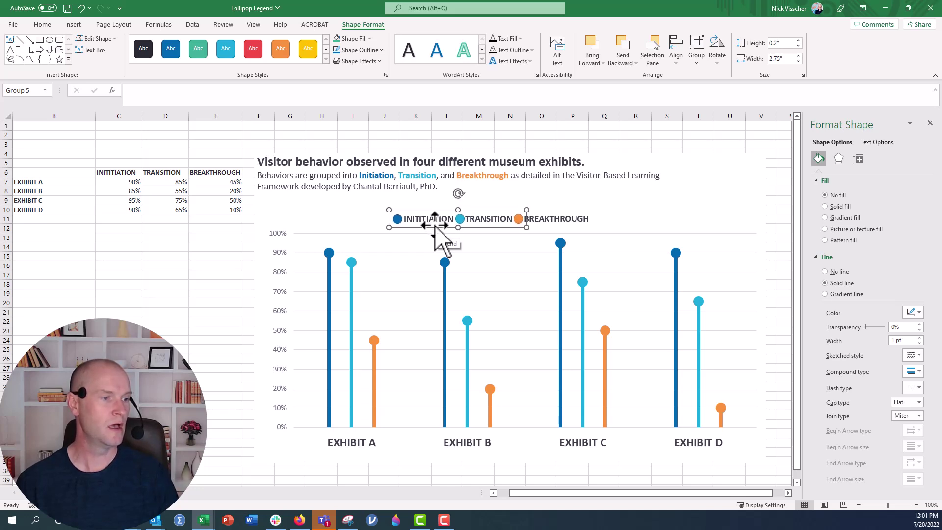
click(262, 211)
Delete the grouped colored circles overlaying the legend, restoring its square keys.
click(230, 273)
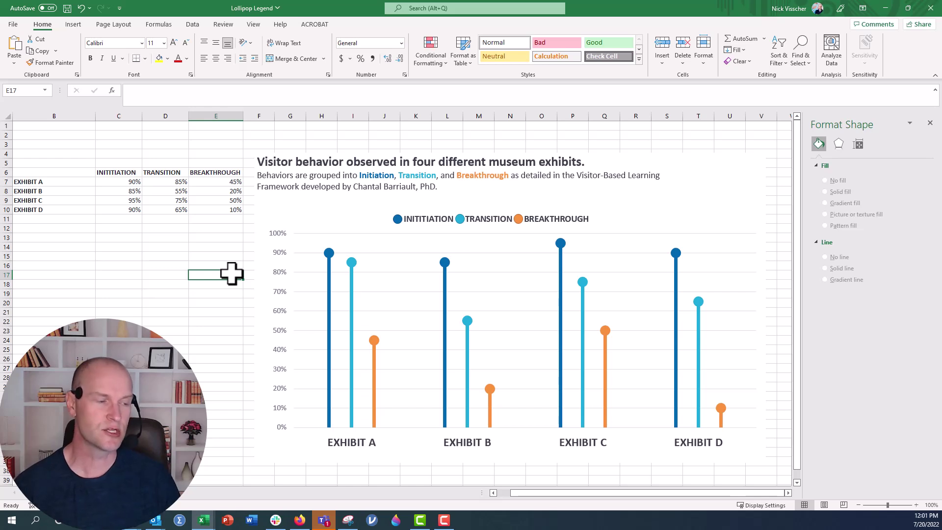
click(397, 218)
key(Delete)
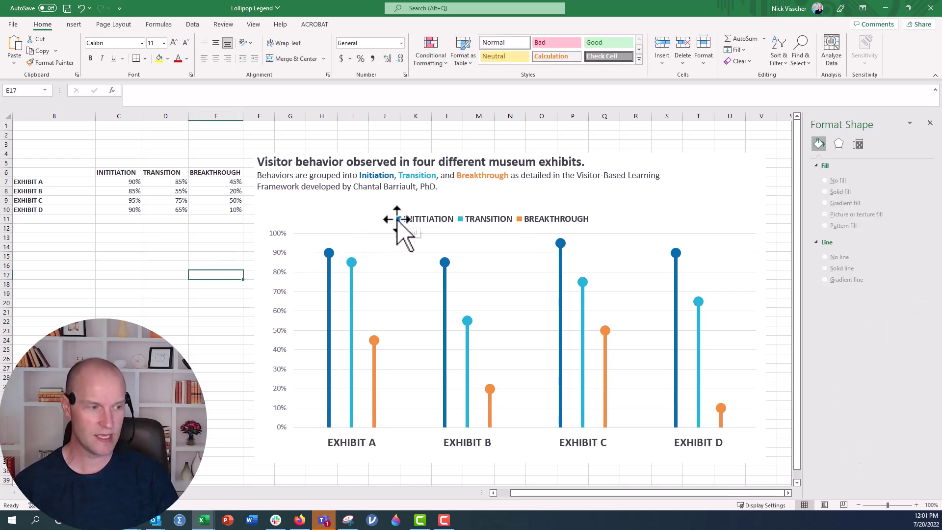